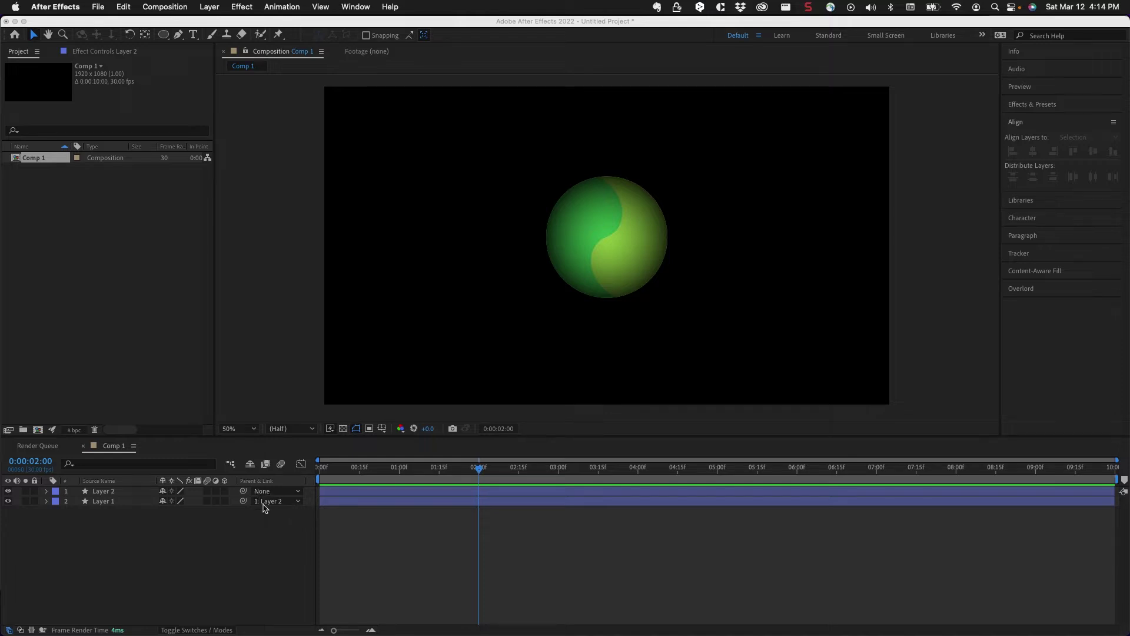
click(264, 504)
click(263, 504)
click(263, 503)
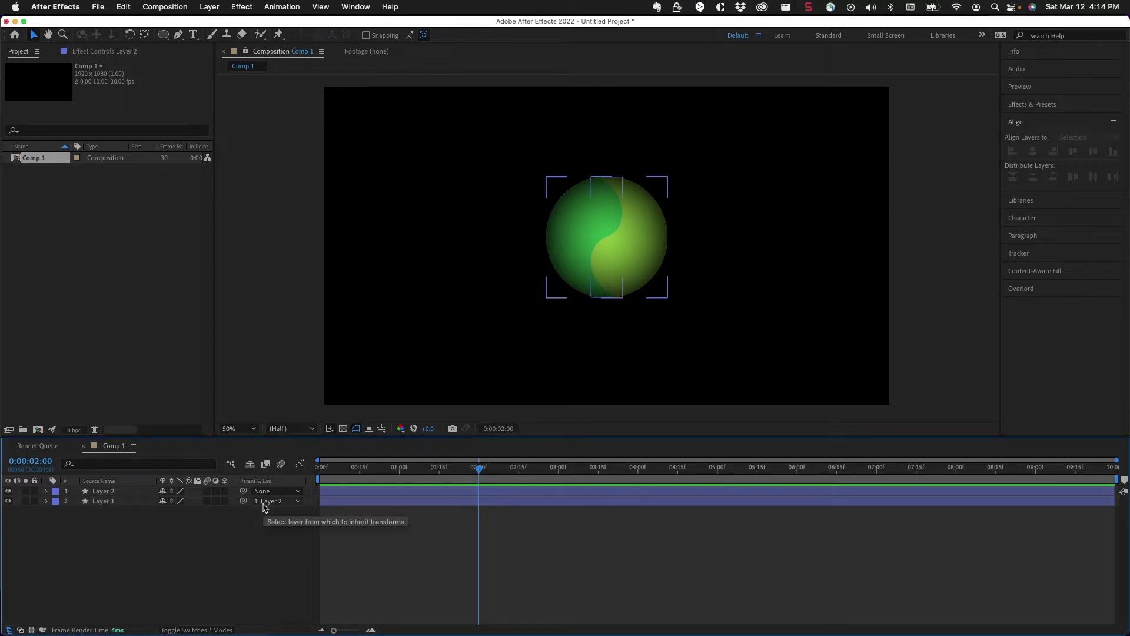
click(265, 504)
click(264, 505)
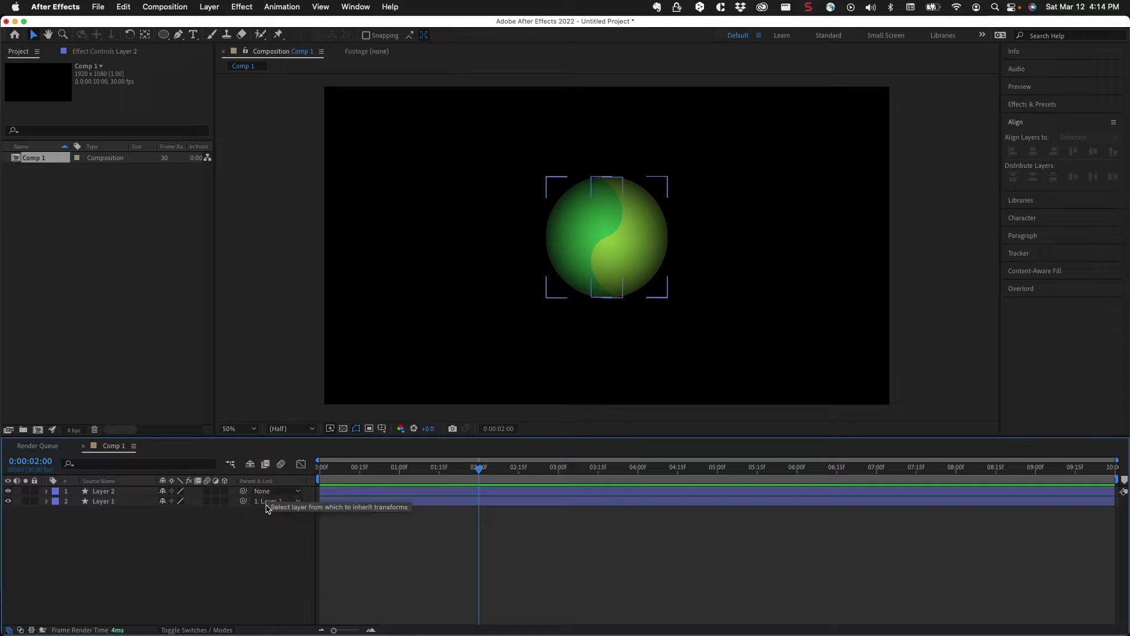
Try moving Layer 2 in the composition to test its link with Layer 1, and undo the move
drag(625, 212, 453, 289)
key(cmd+z)
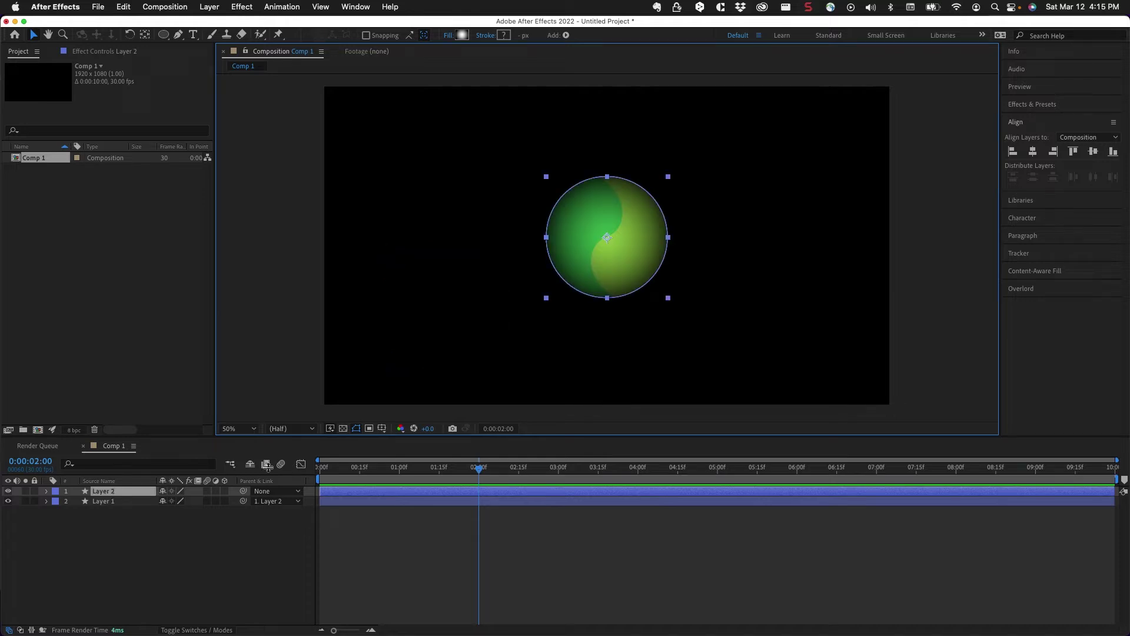
Set Layer 1's parent to None and try Layer 2 on its own in the composition
click(275, 501)
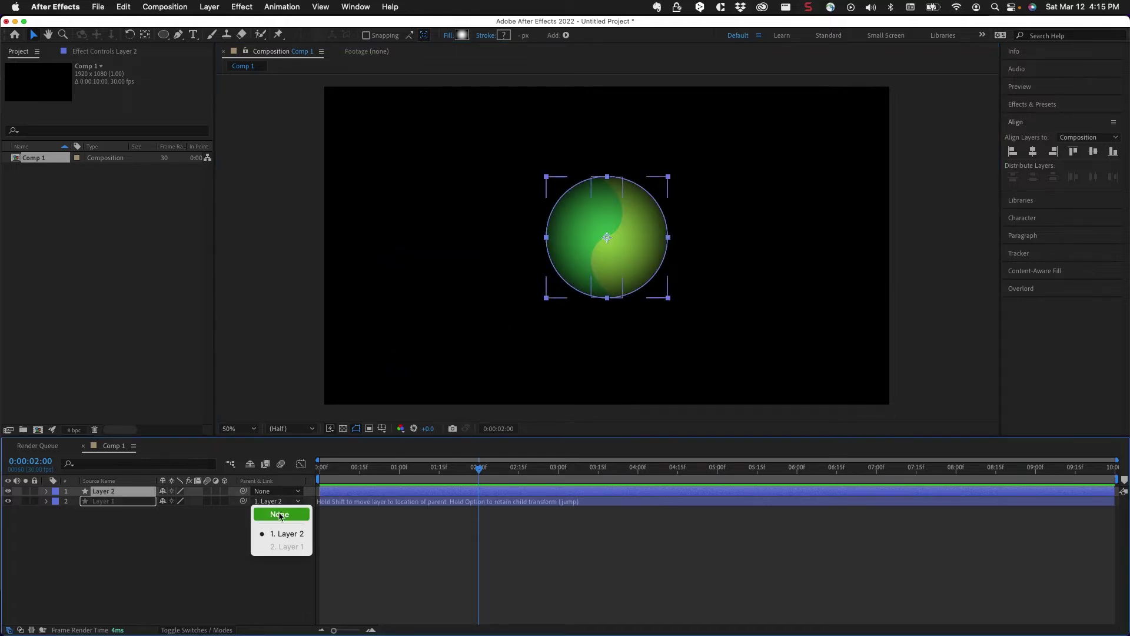
click(281, 515)
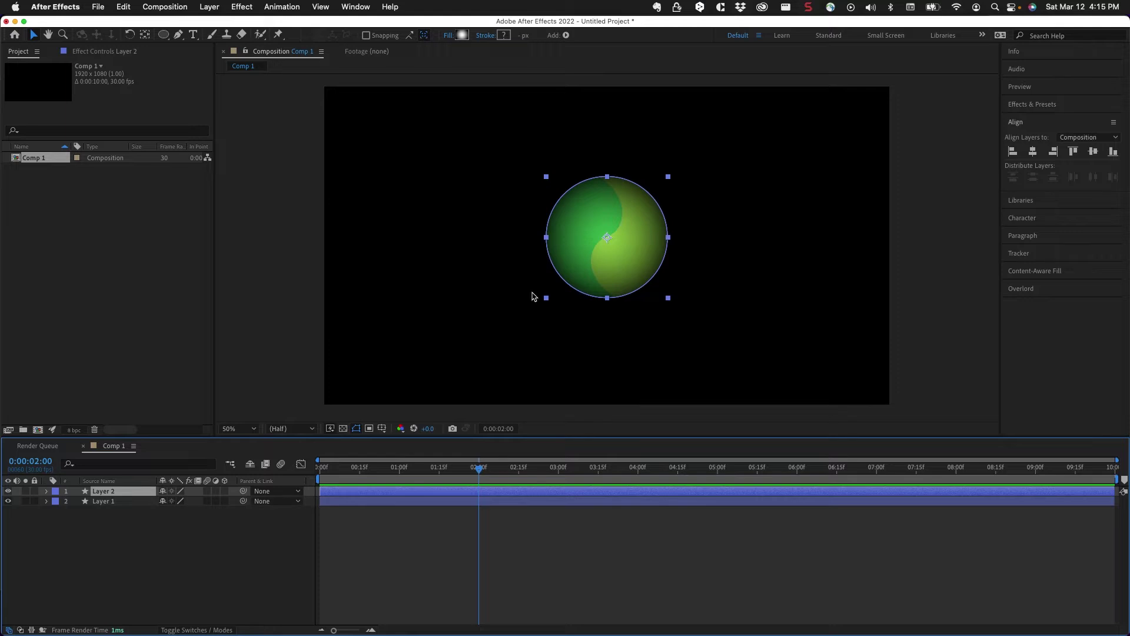
click(488, 324)
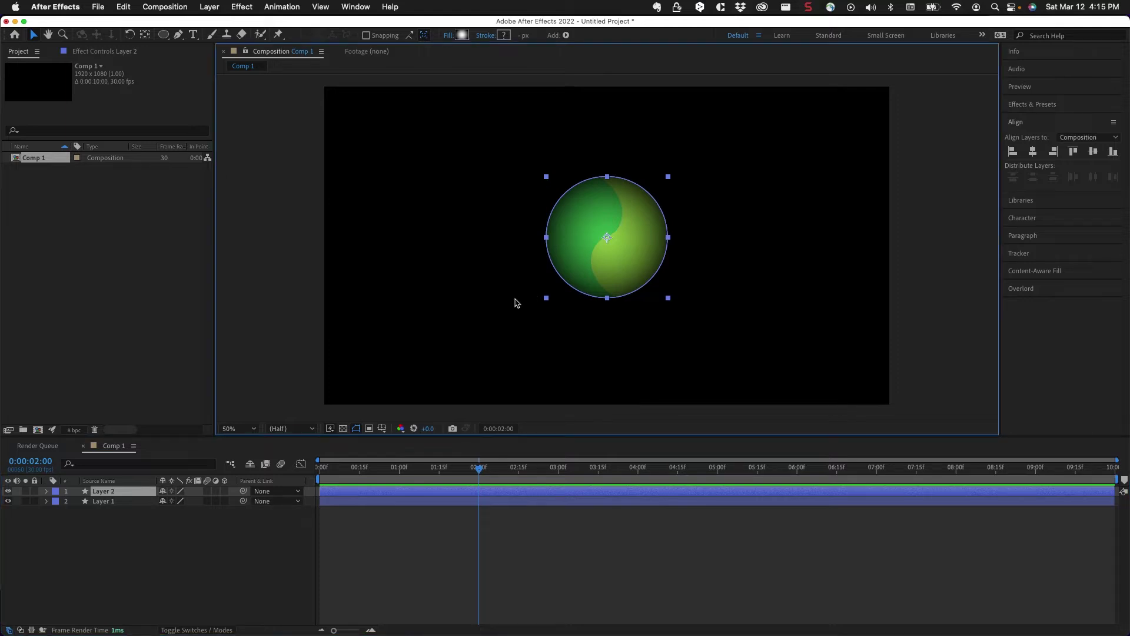
click(452, 268)
click(560, 240)
Parent Layer 1 to Layer 2 again and deselect the layers
click(261, 501)
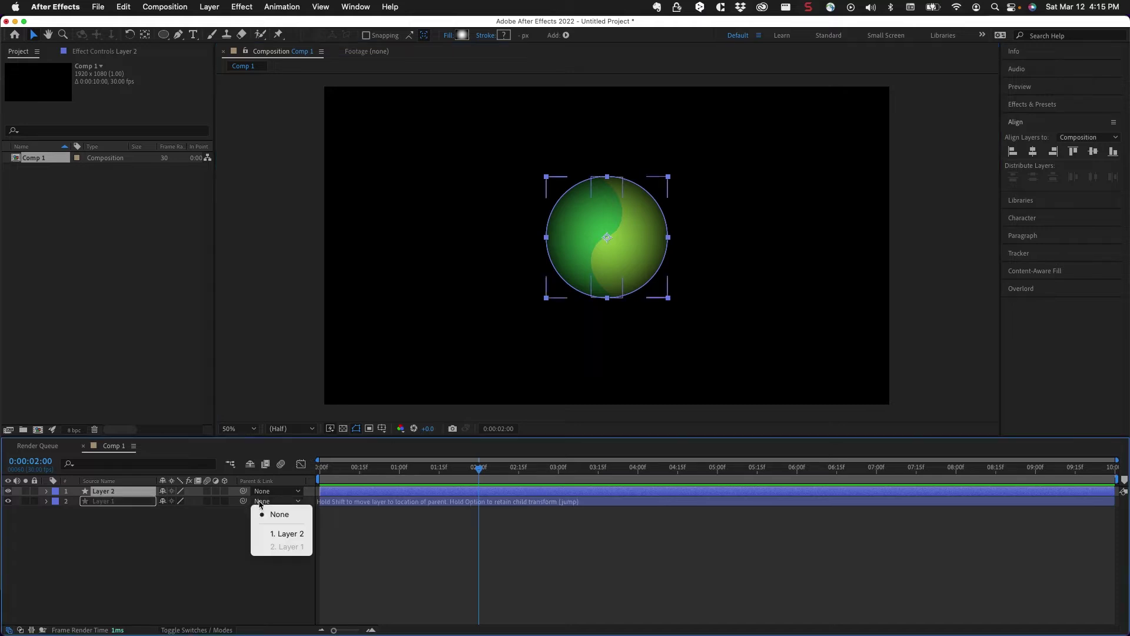
click(277, 533)
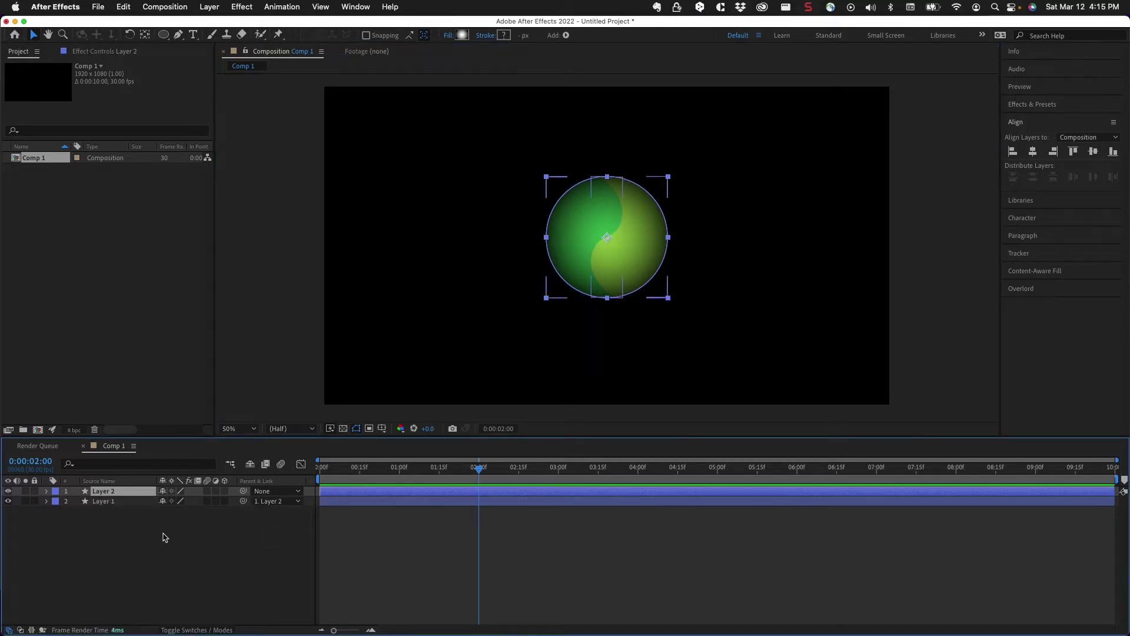
click(135, 540)
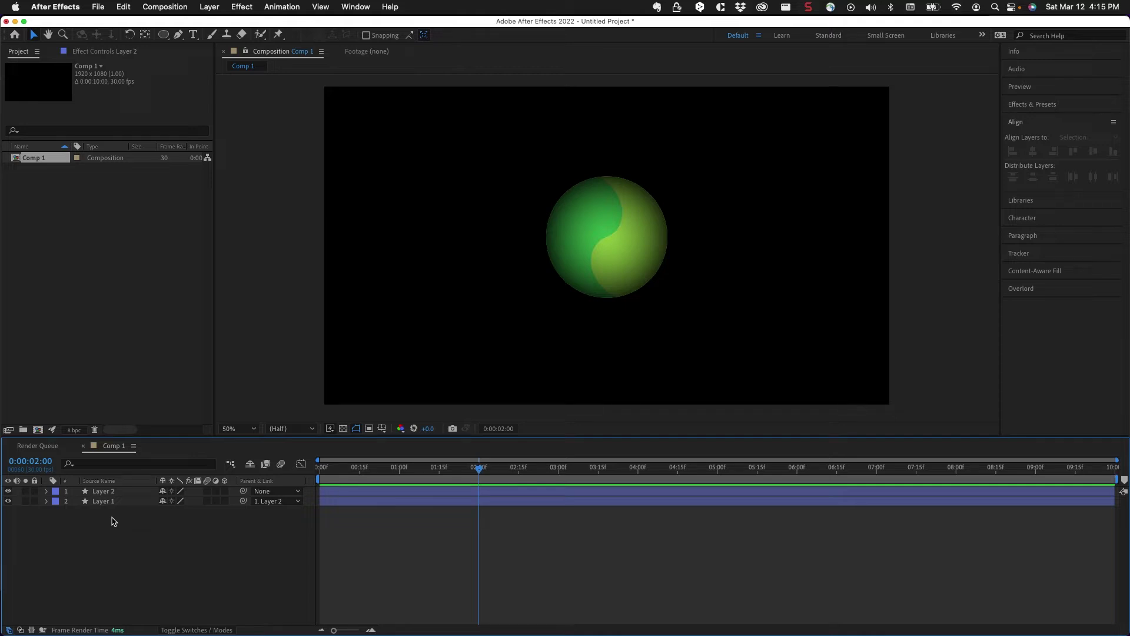
Add a Wiggle Transform to Layer 2's contents and scrub the timeline to 0:00:01:06 to check it
click(47, 491)
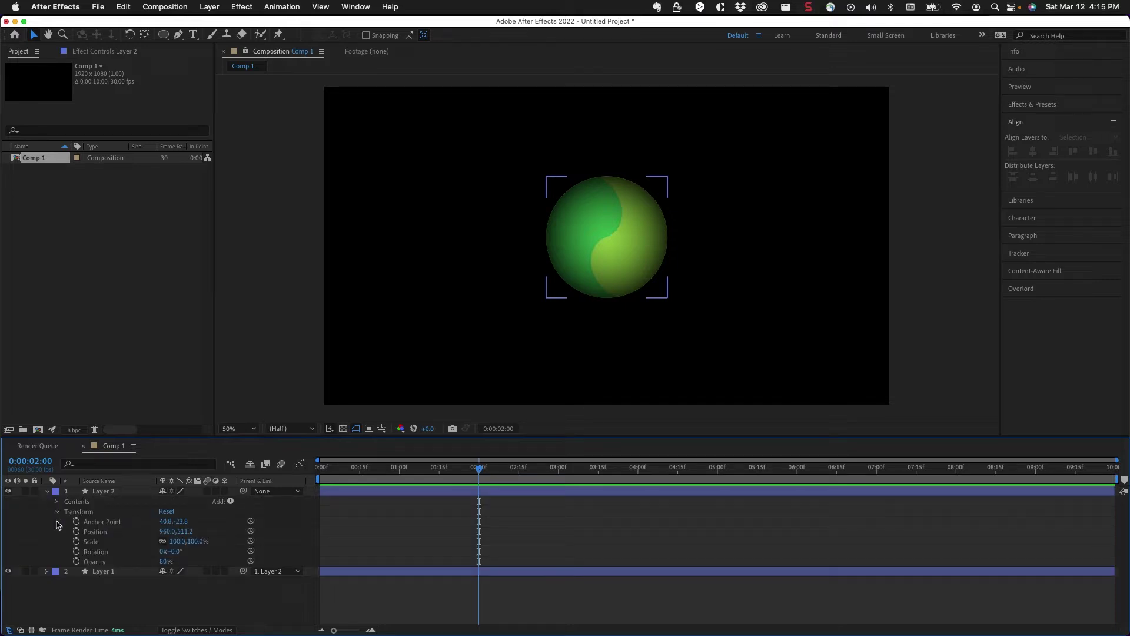
click(231, 501)
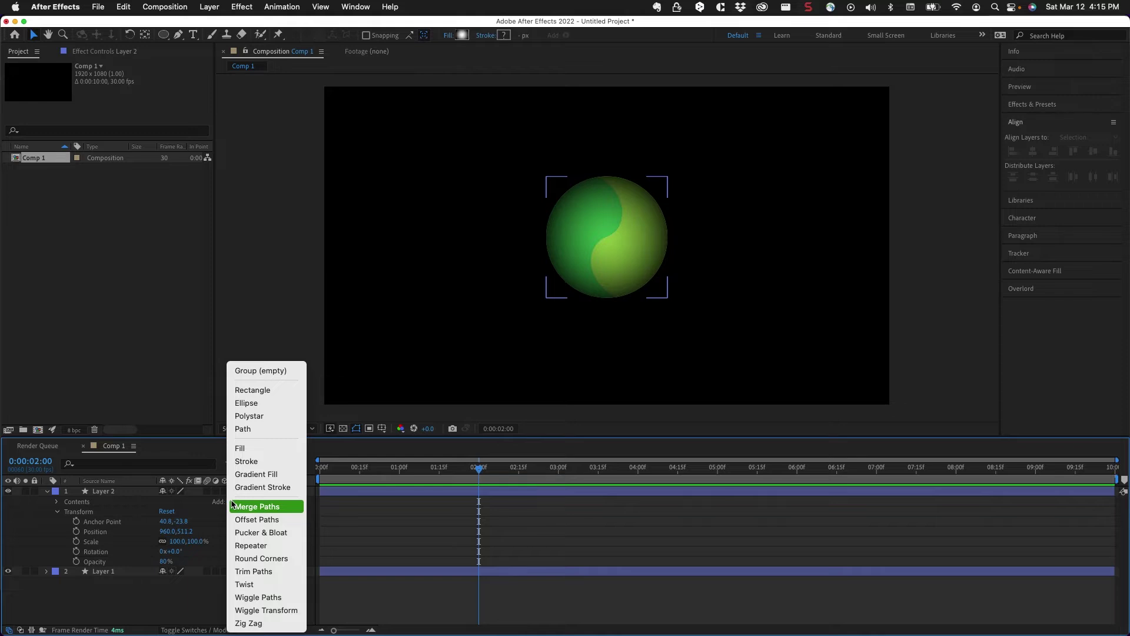
click(279, 610)
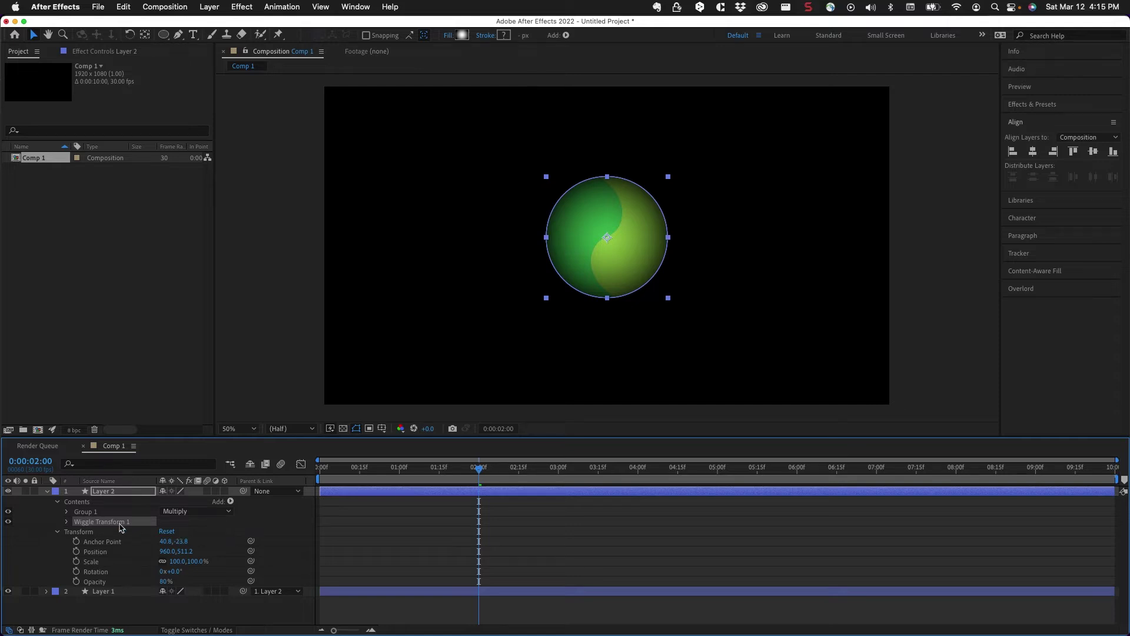
click(67, 523)
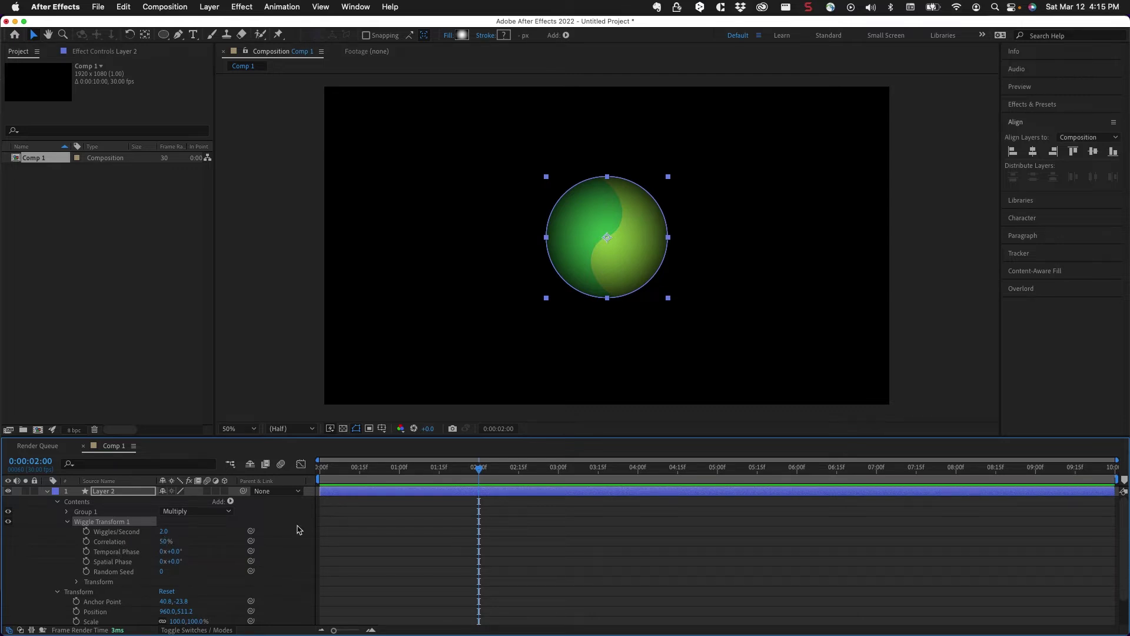
drag(361, 468, 405, 468)
drag(483, 478, 415, 480)
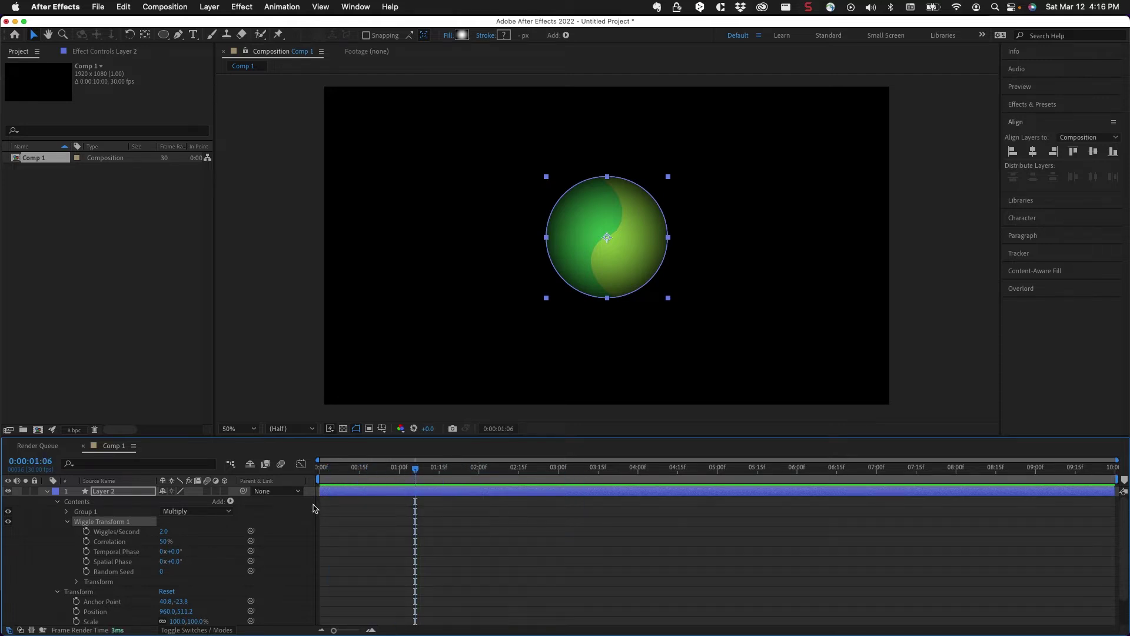
Delete the Wiggle Transform from Layer 2 and collapse the layer's Contents and Transform groups
click(67, 522)
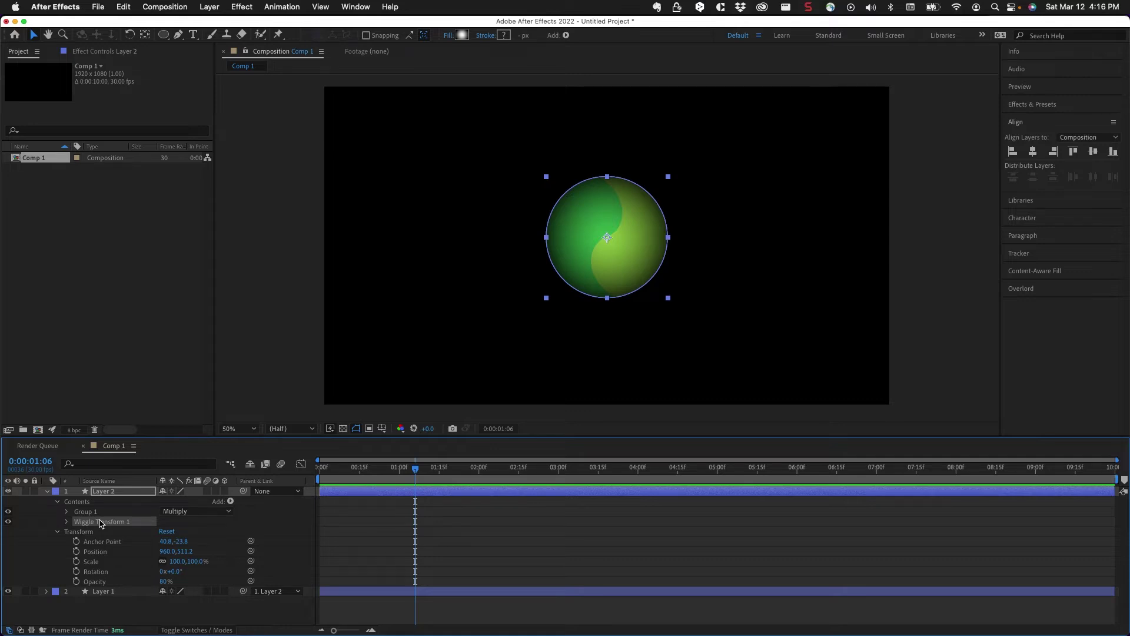
key(Delete)
click(90, 511)
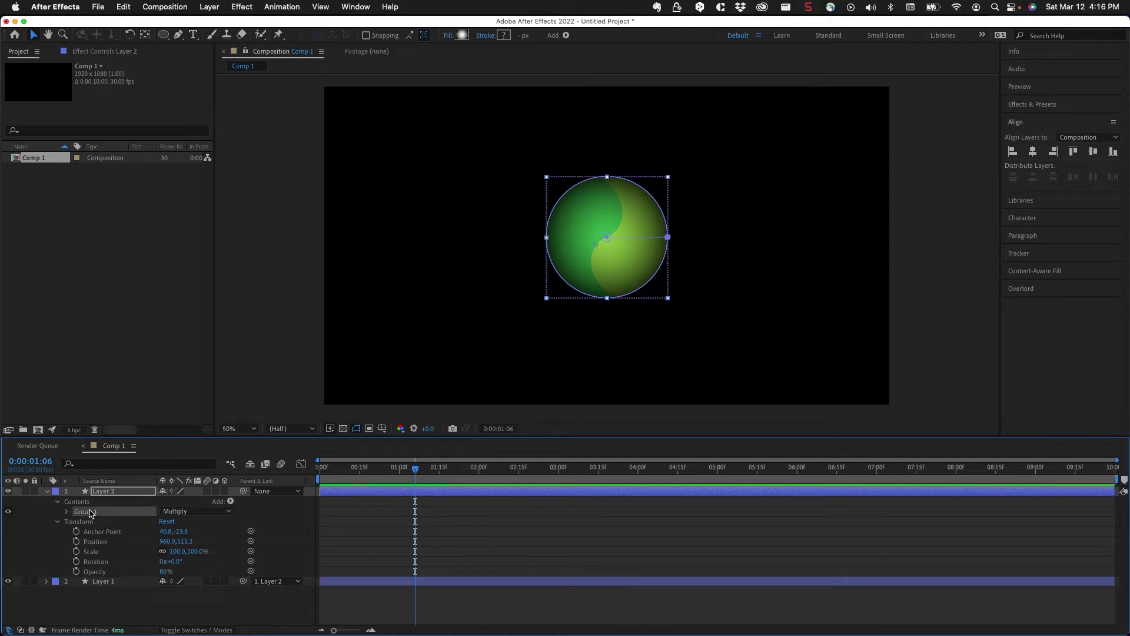
click(57, 501)
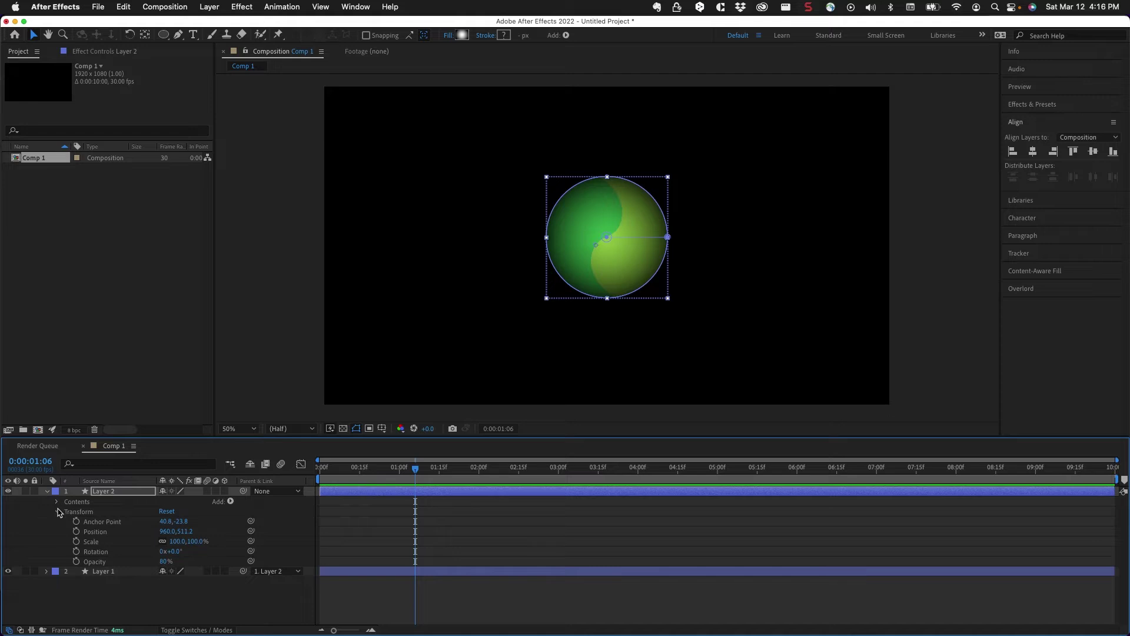
click(57, 512)
Reveal Layer 2's Position property, enable an expression on it and enlarge the expression area
click(113, 492)
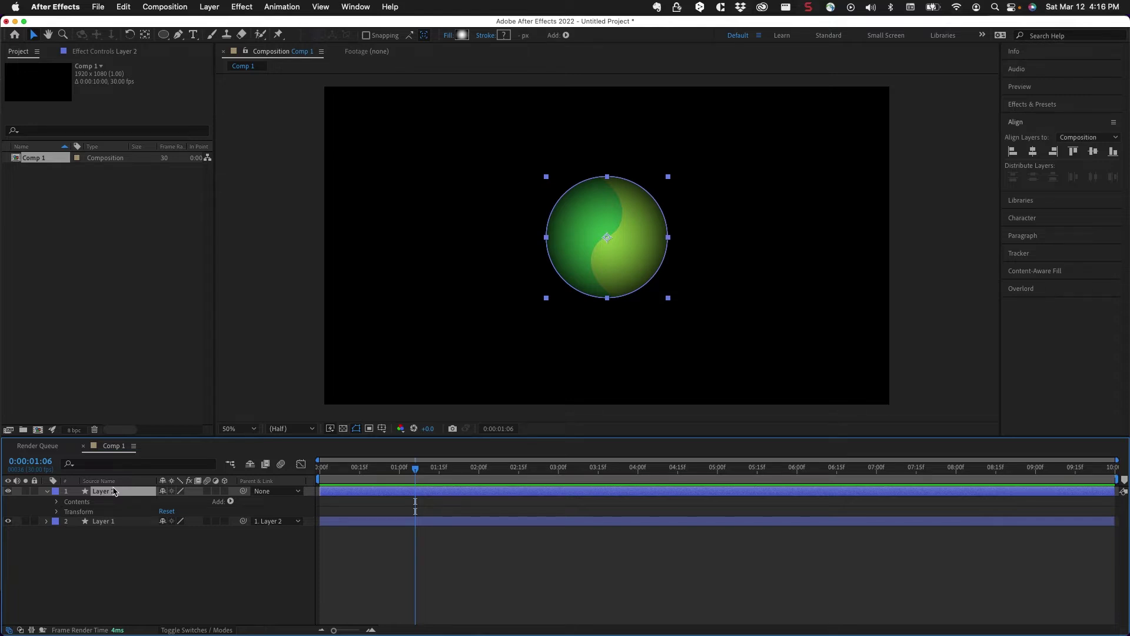
key(p)
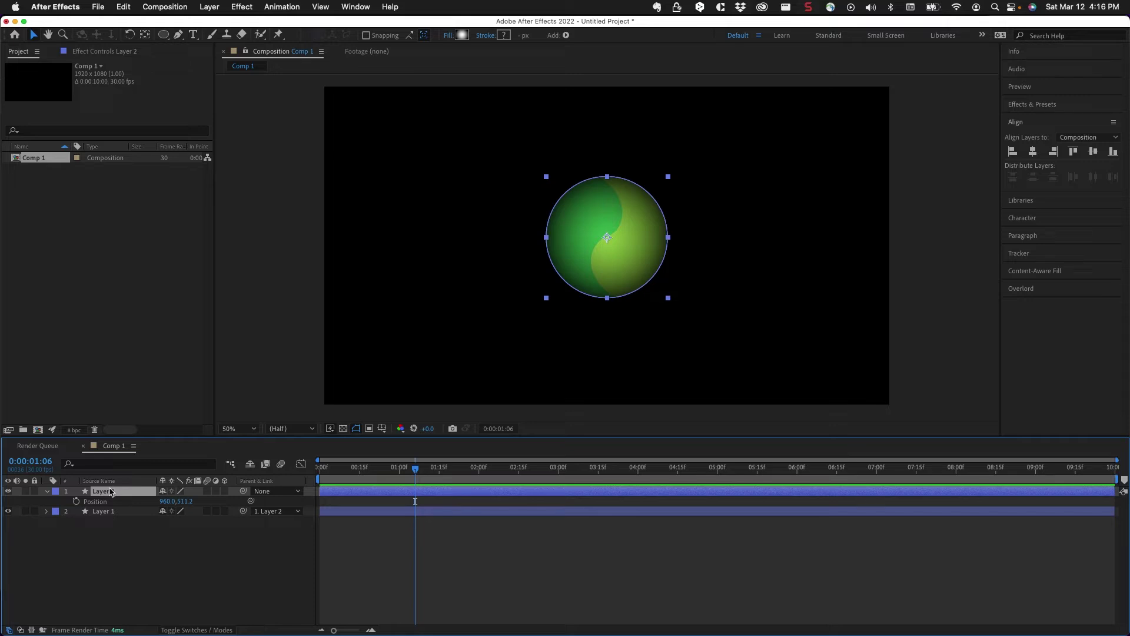
alt+click(76, 501)
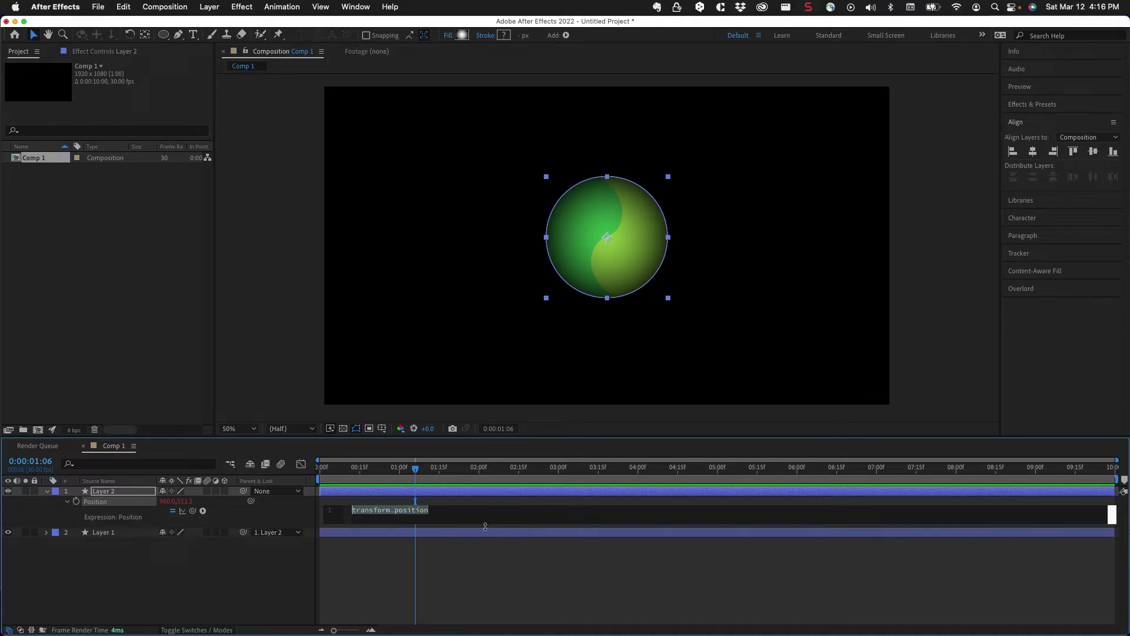
drag(465, 526, 465, 555)
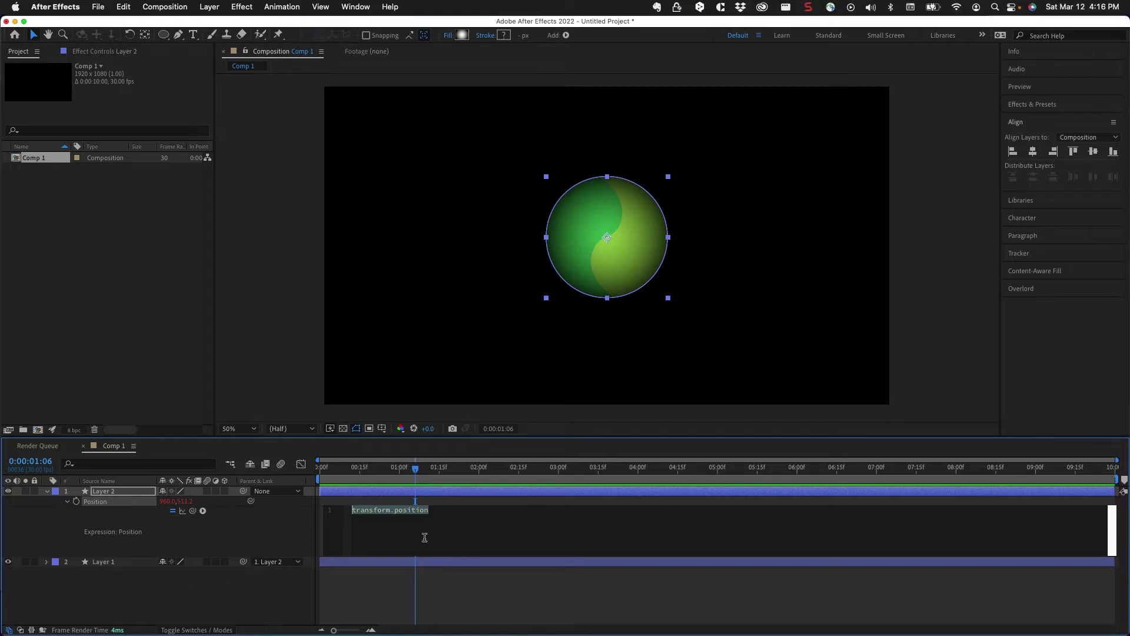
Replace Layer 2's default Position expression with wiggle(40,100); and apply it
click(452, 516)
click(344, 512)
text(wiggle)
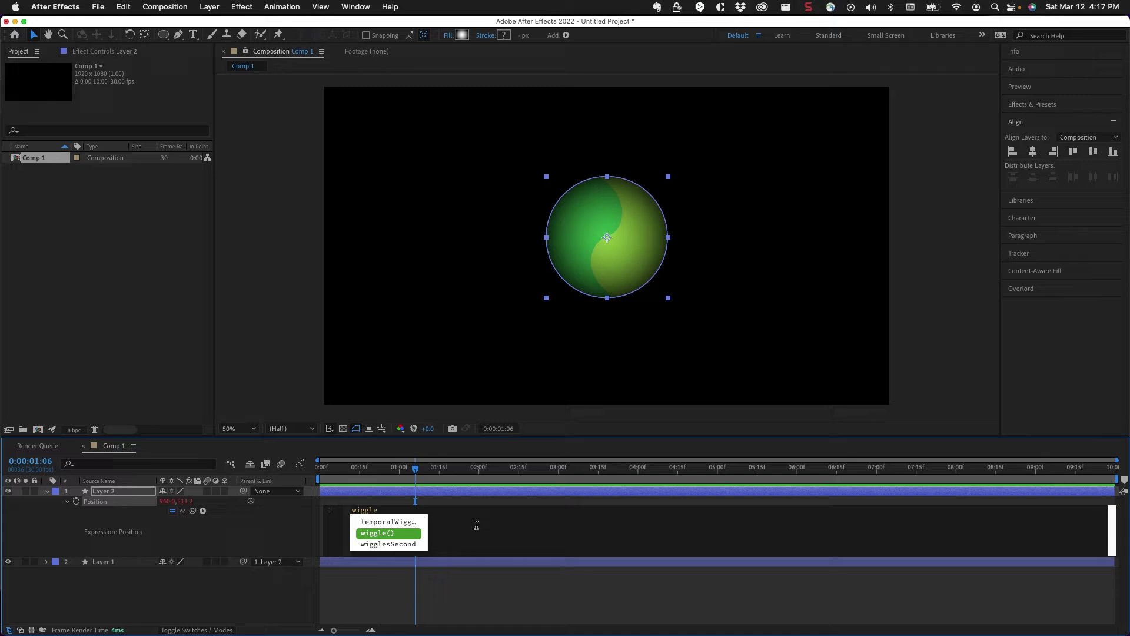
key(Return)
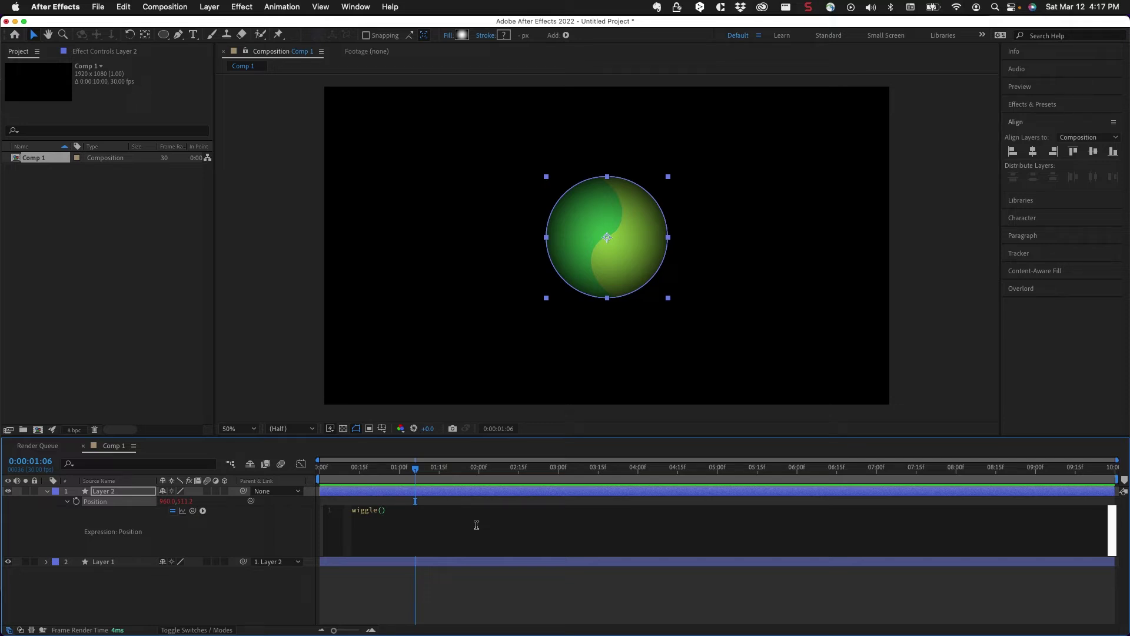
text(40,)
text(100)
click(253, 533)
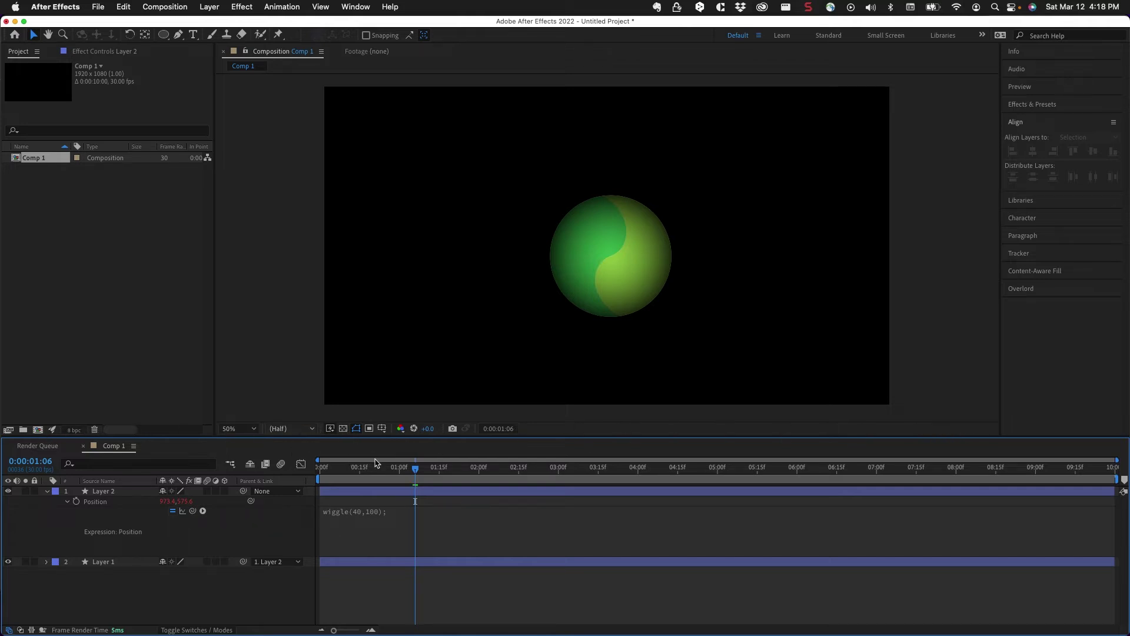
Preview the wiggle animation from the start of the composition
drag(355, 473, 301, 492)
click(346, 476)
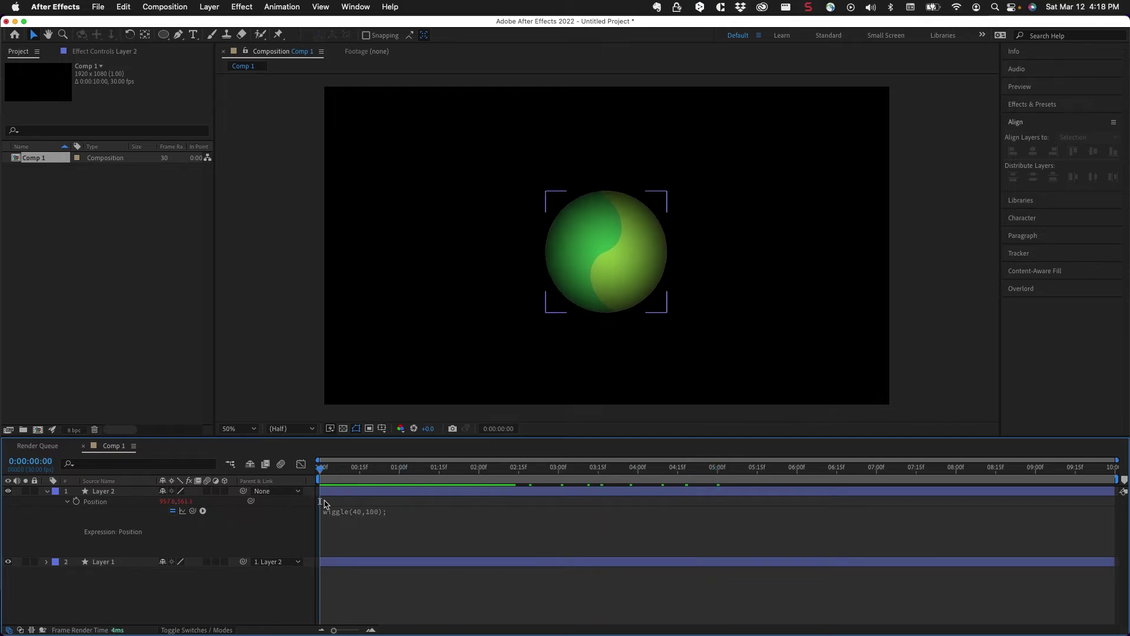
key(space)
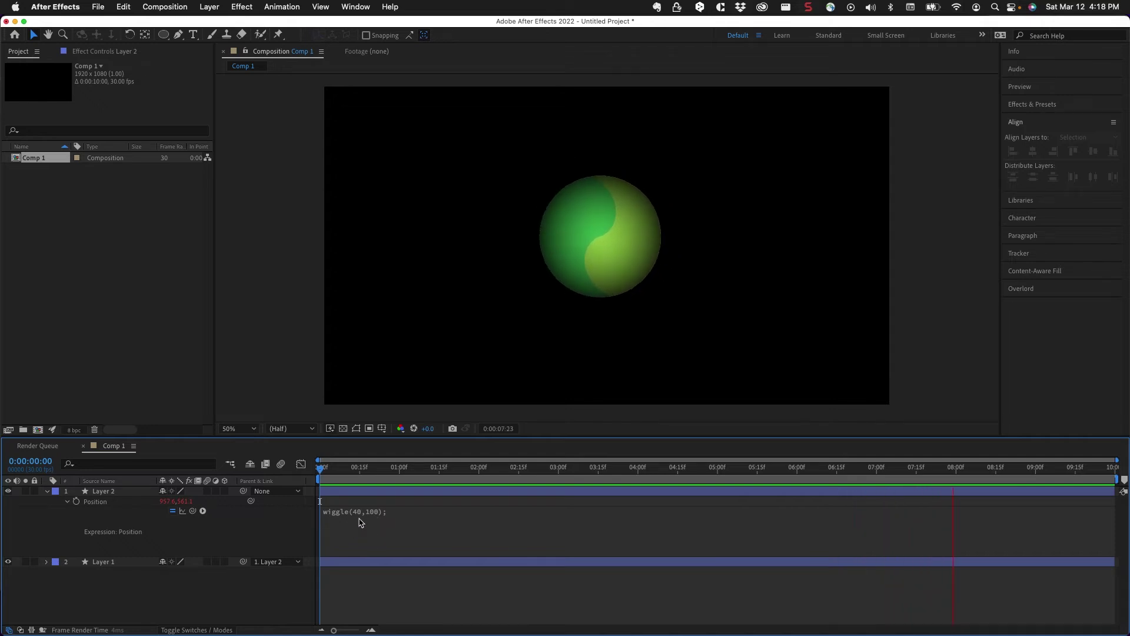
key(space)
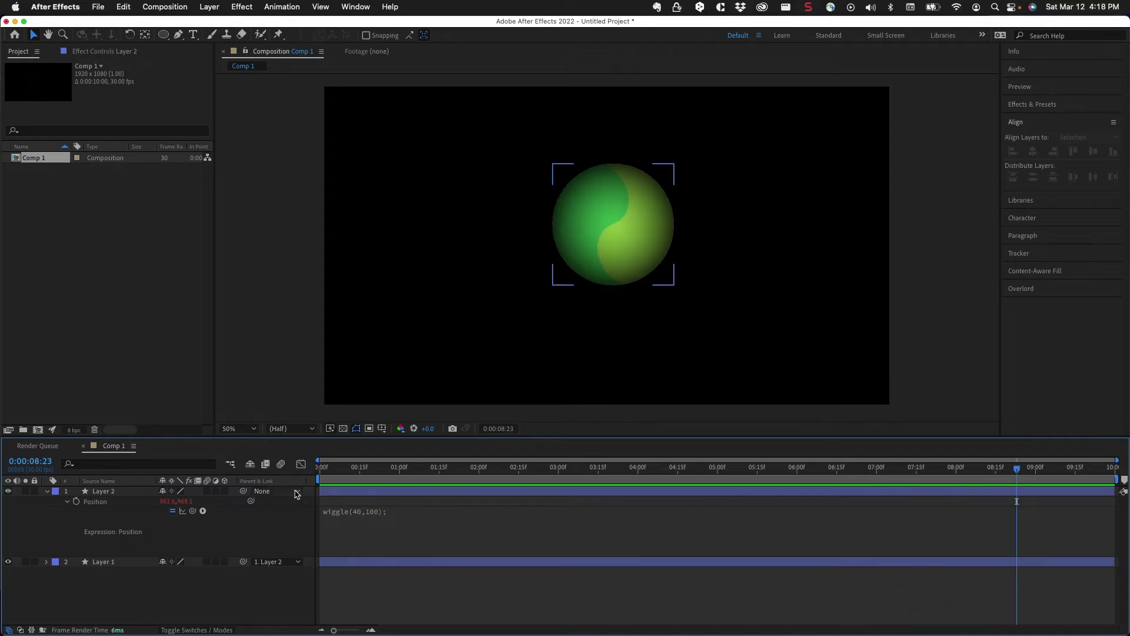
Enable motion blur for Layer 2 and the composition, and preview the animation from the start
click(207, 492)
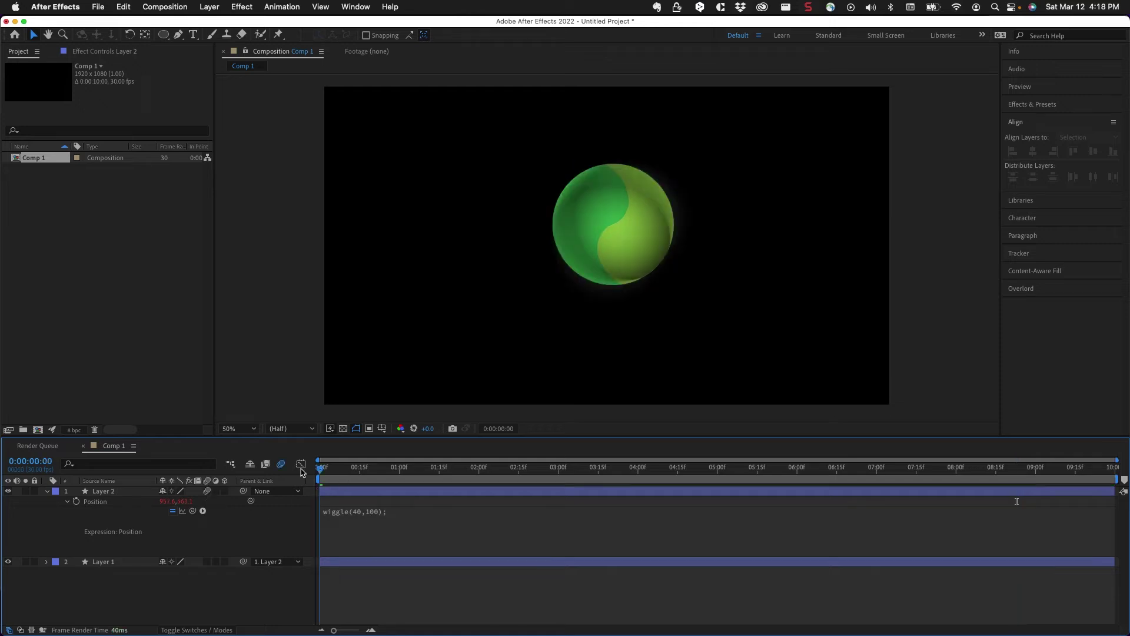
key(Home)
key(space)
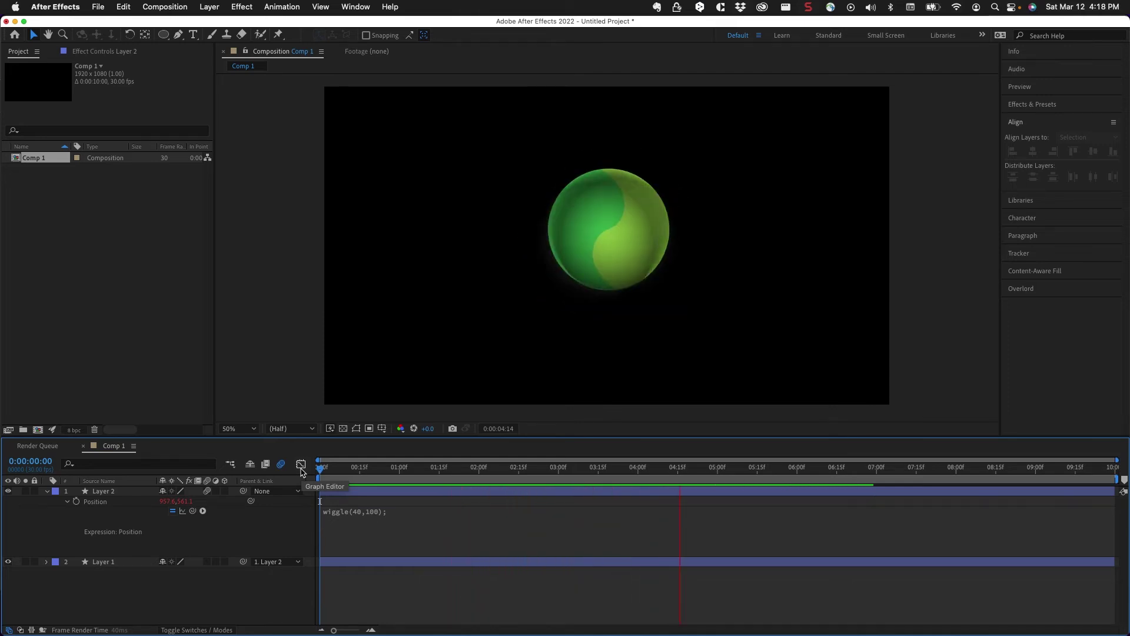
key(space)
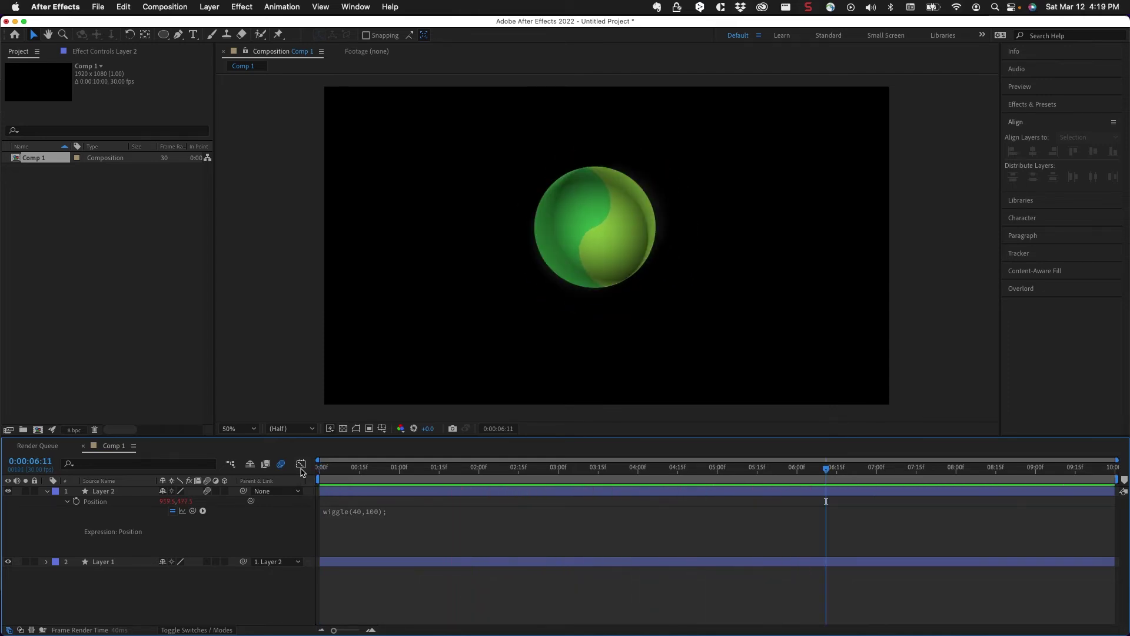
Change Layer 2's Position expression to wiggle(4,40); and preview the animation from the start
click(360, 511)
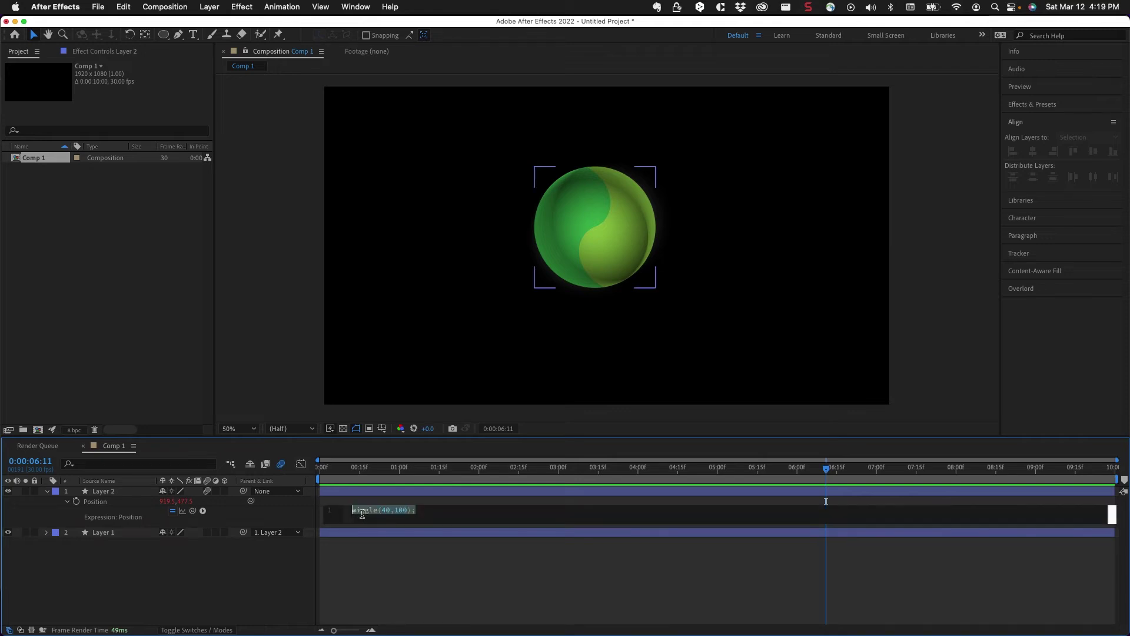
click(386, 510)
key(BackSpace)
key(shift+Left)
key(shift+Left)
key(shift+Left)
text(40)
click(296, 525)
key(space)
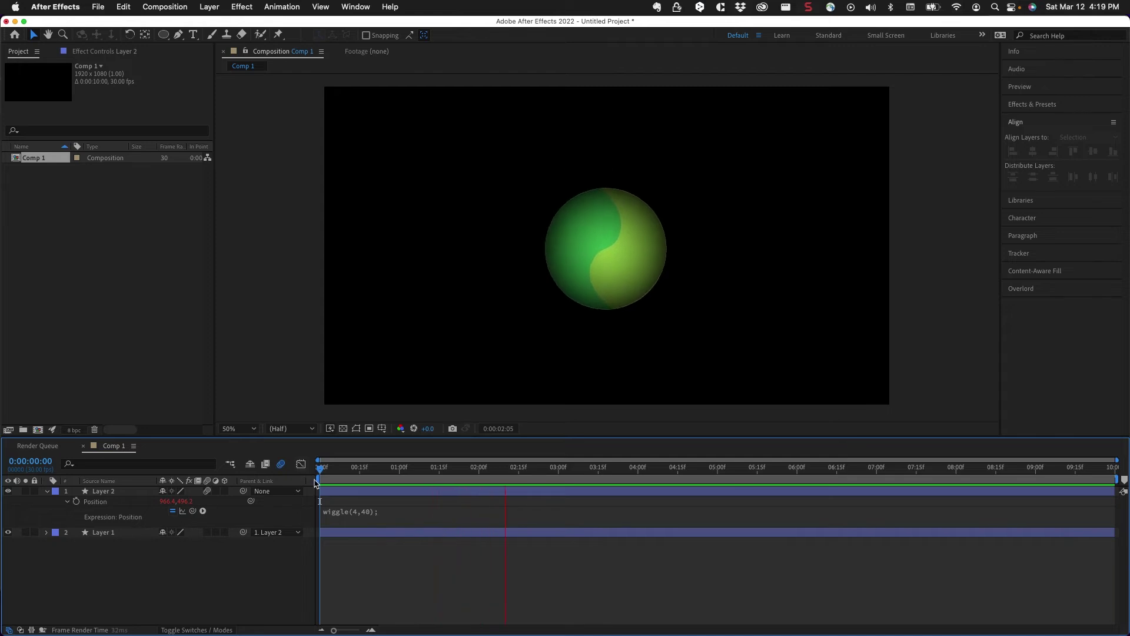
key(space)
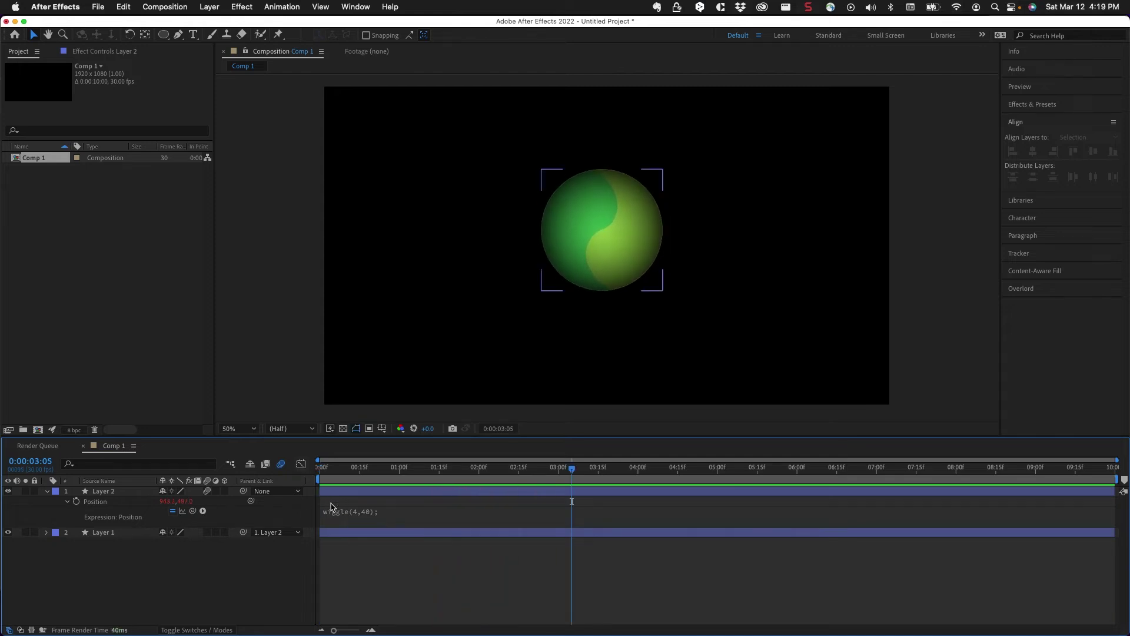
Add the variable lines x = 4; and y = 40; above the wiggle call in Layer 2's Position expression
click(328, 513)
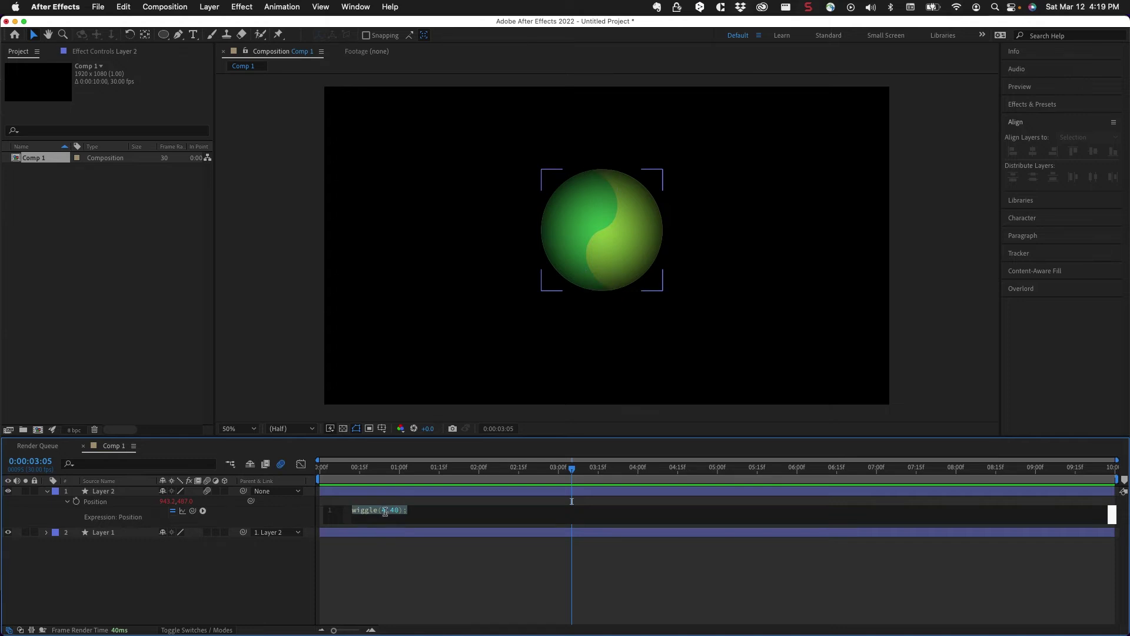
click(352, 510)
key(Return)
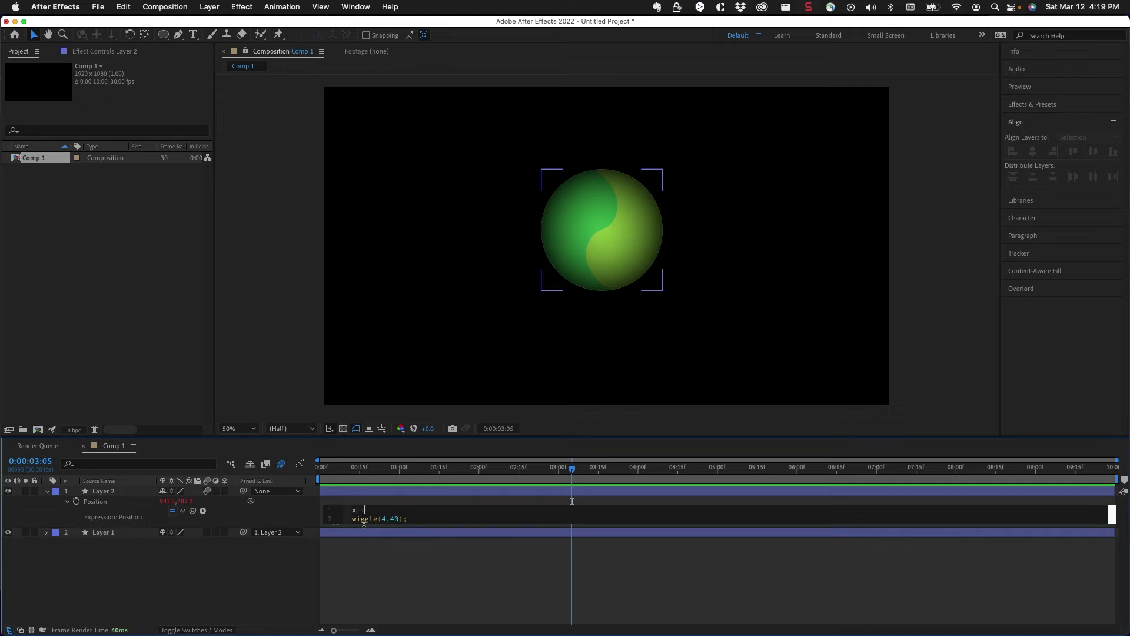
text(x = 4;)
key(Return)
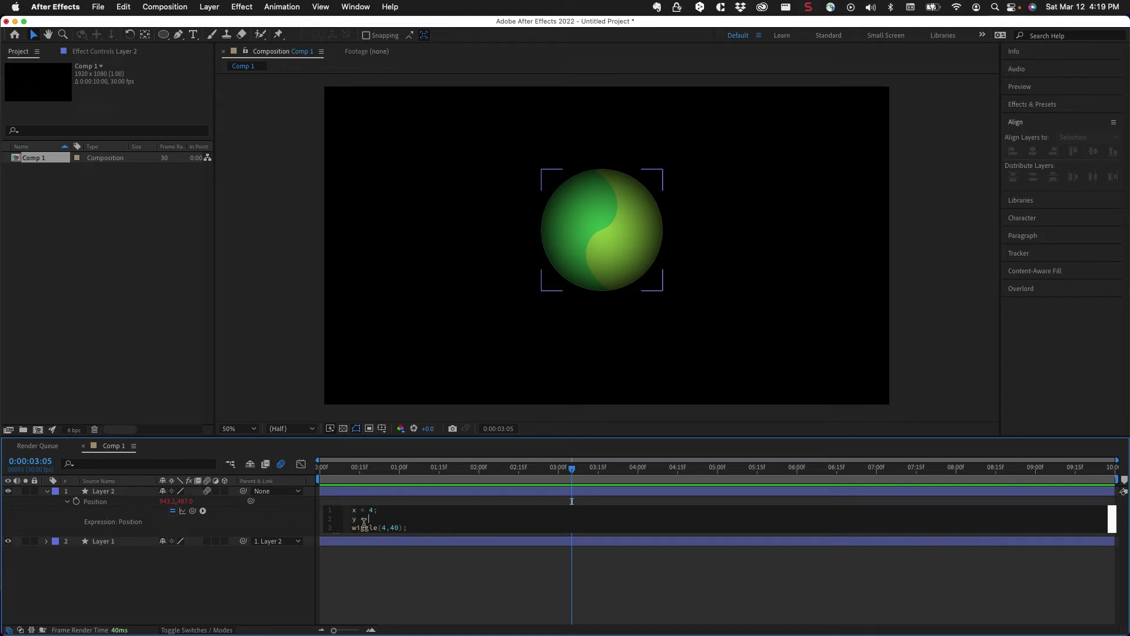
text(y = 40)
Replace the two wiggle arguments with the variables so the line reads wiggle(x,y); and apply the expression
key(Right)
key(BackSpace)
text(x)
key(Right)
key(Right)
key(shift+Right)
key(shift+Right)
text(y)
key(Right)
click(258, 587)
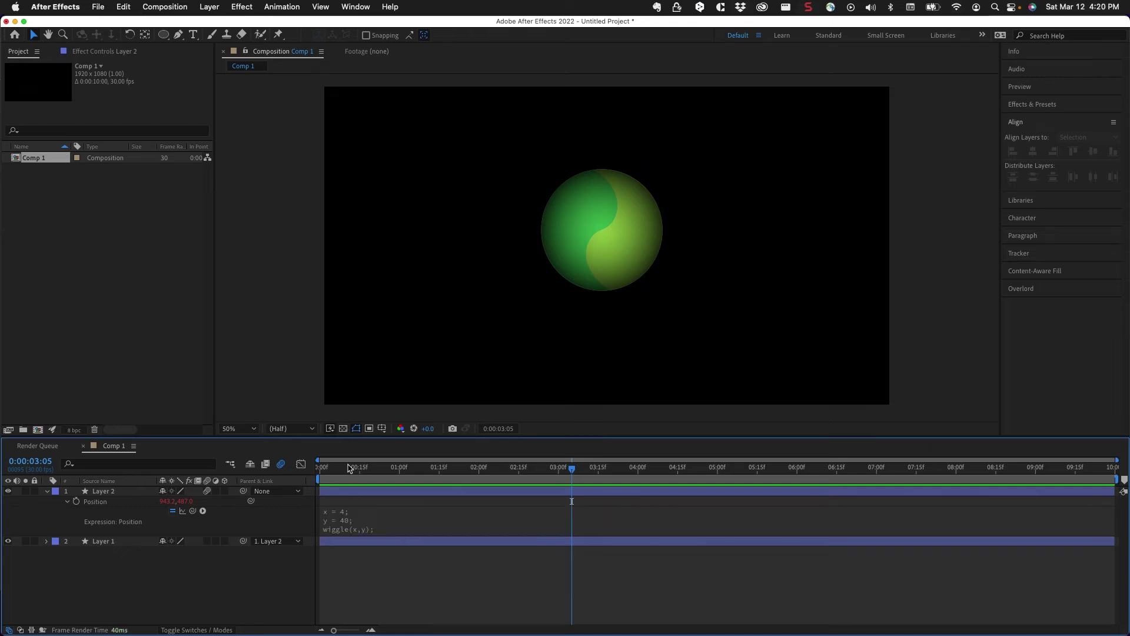
Preview the variable-based wiggle animation from the start of the composition
key(Home)
key(space)
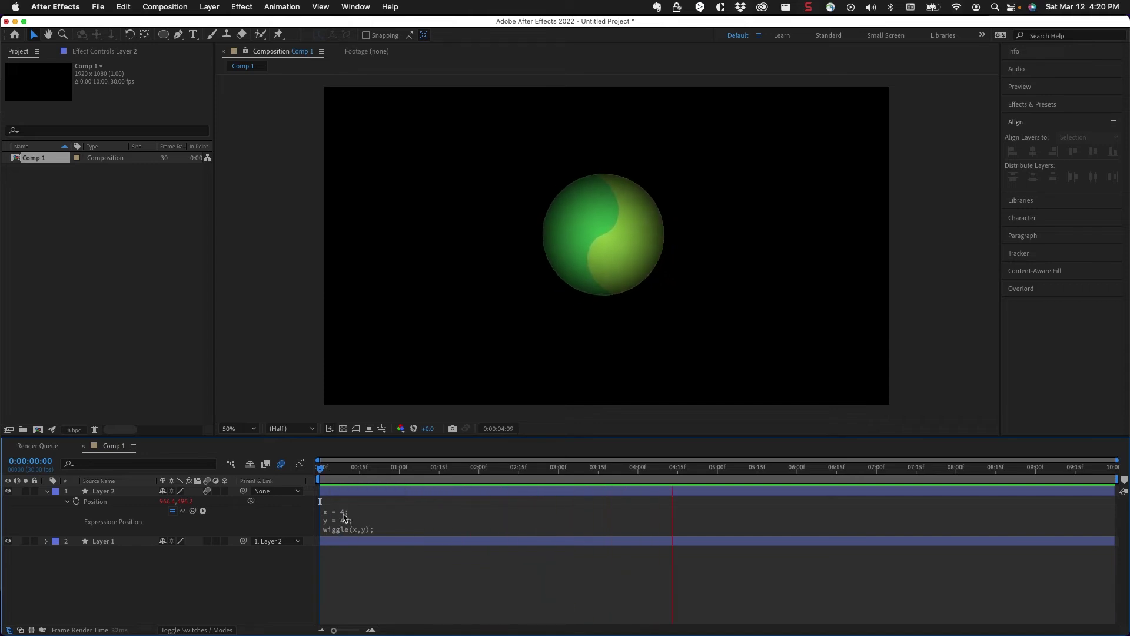
key(space)
Change the Position expression's variables to x = 14 and y = 70, and preview the animation from the start
click(345, 523)
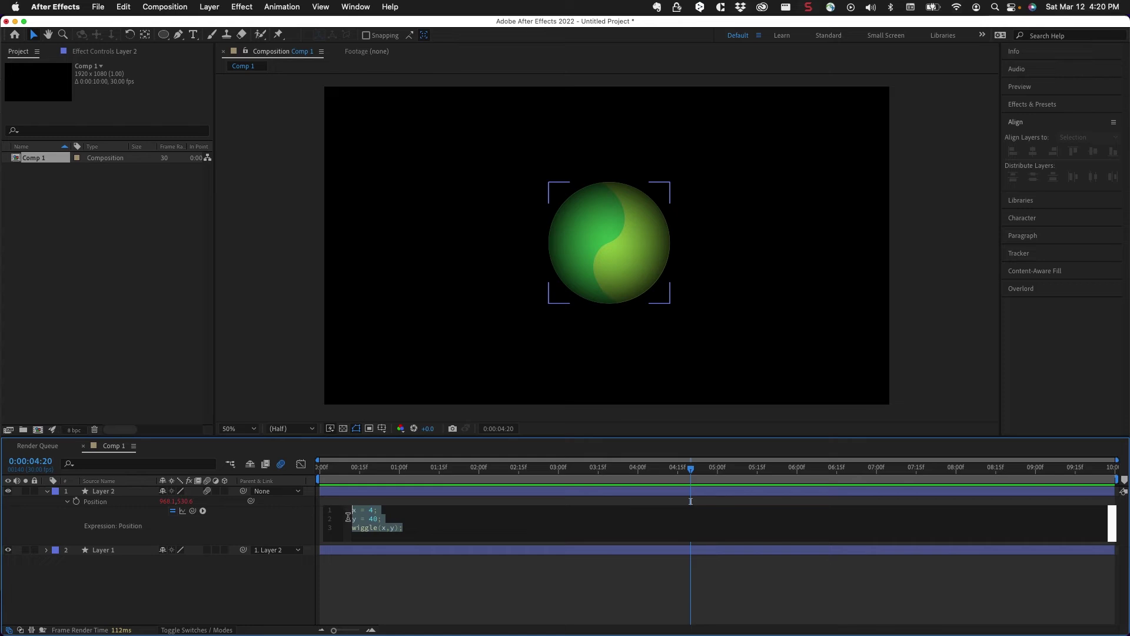
click(376, 510)
key(BackSpace)
text(1)
double_click(380, 521)
text(7)
click(257, 528)
click(318, 469)
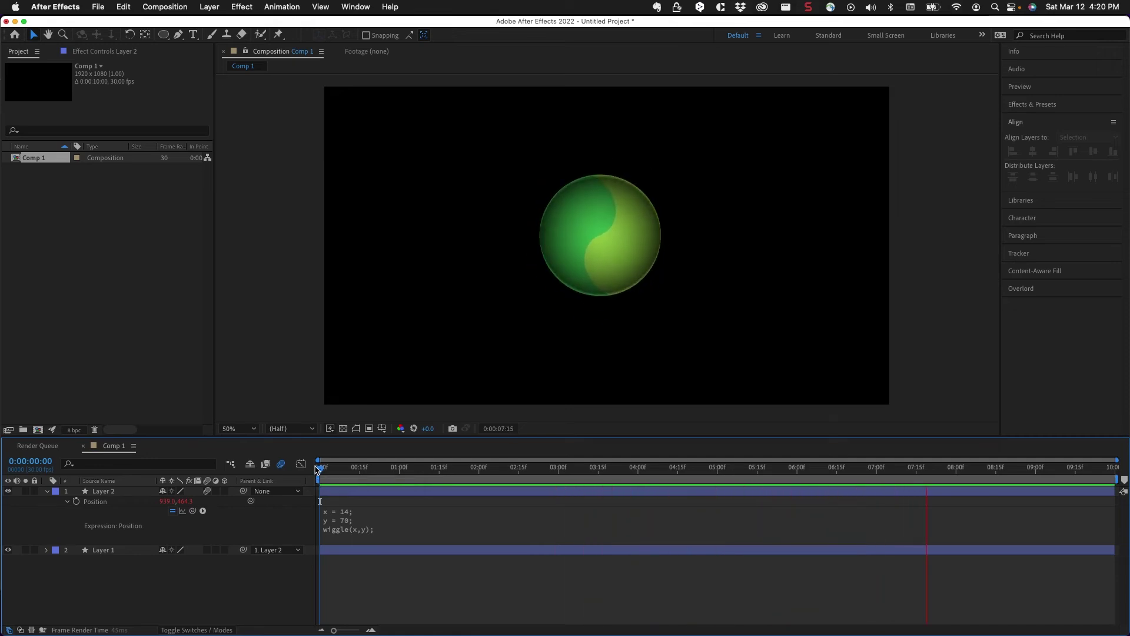
key(space)
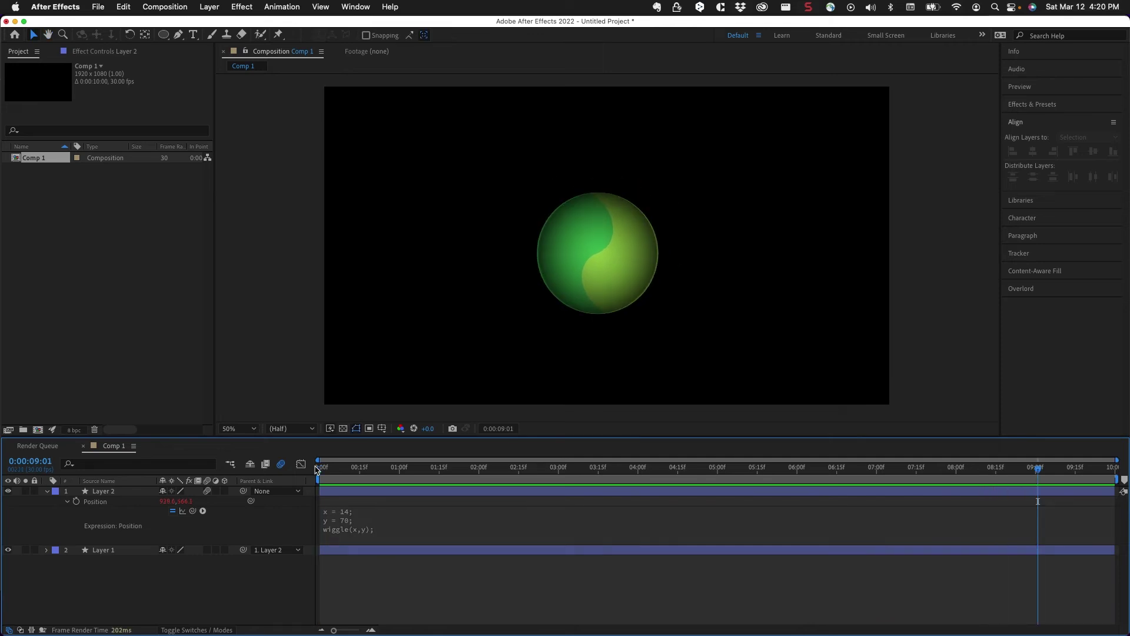
Set Comp 1's frame rate to 12 frames per second and preview the animation from near the start
click(152, 7)
click(156, 7)
click(158, 7)
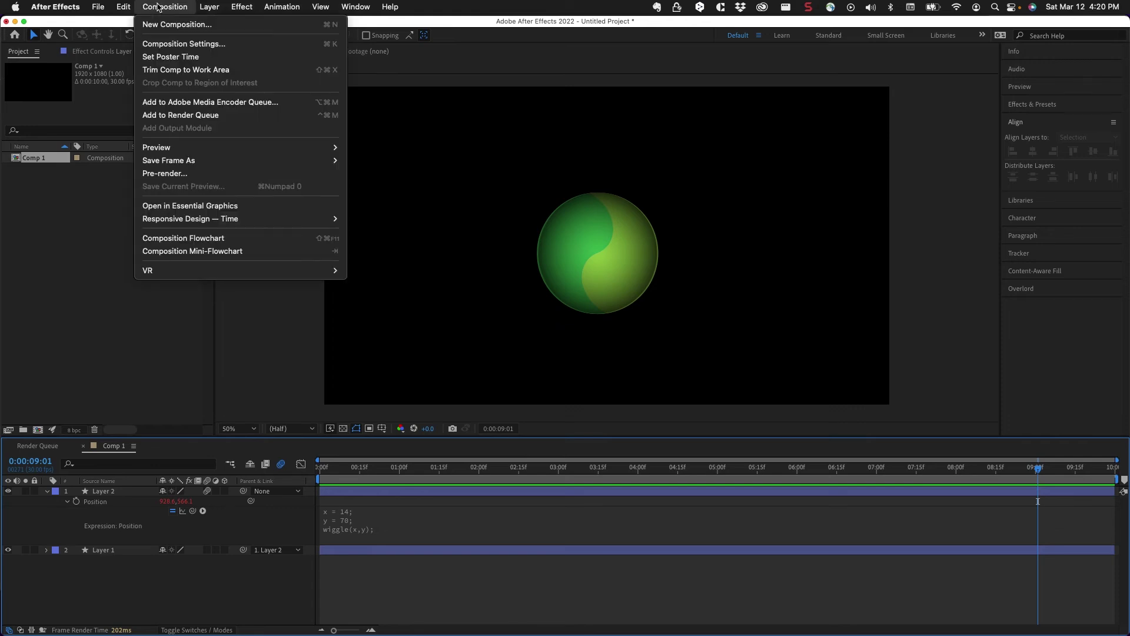
click(166, 44)
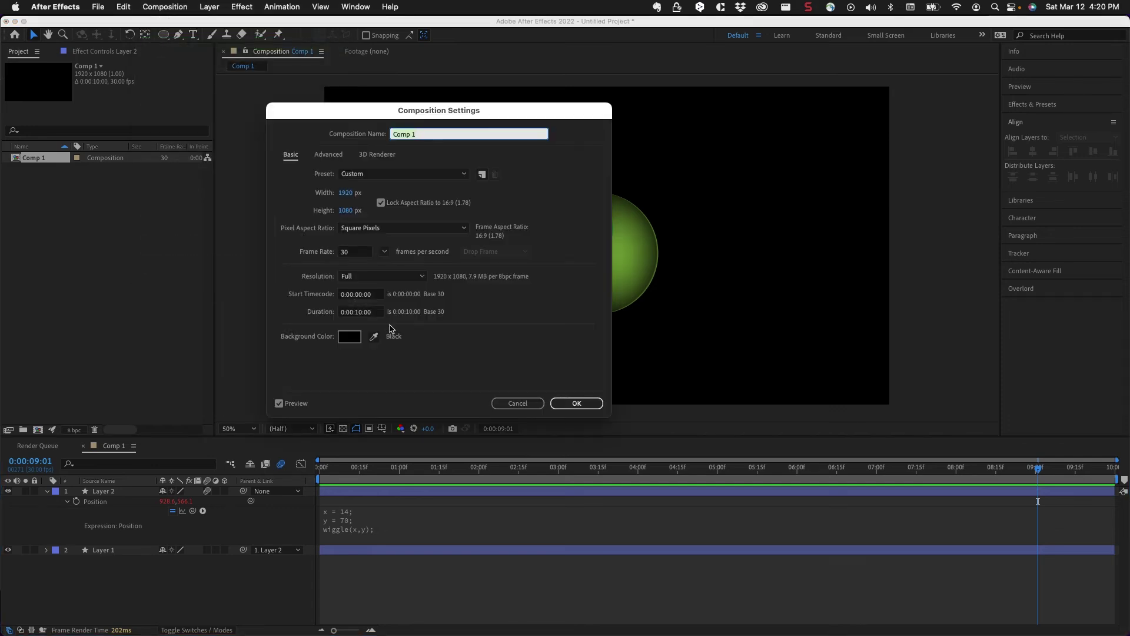
click(385, 253)
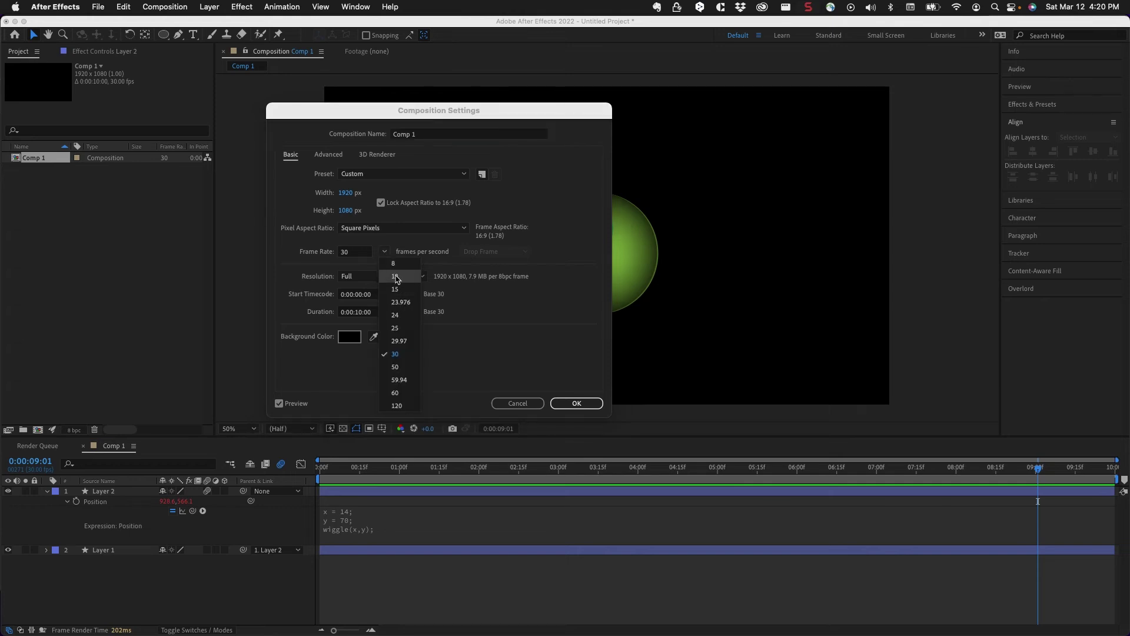
click(397, 281)
click(576, 404)
click(326, 468)
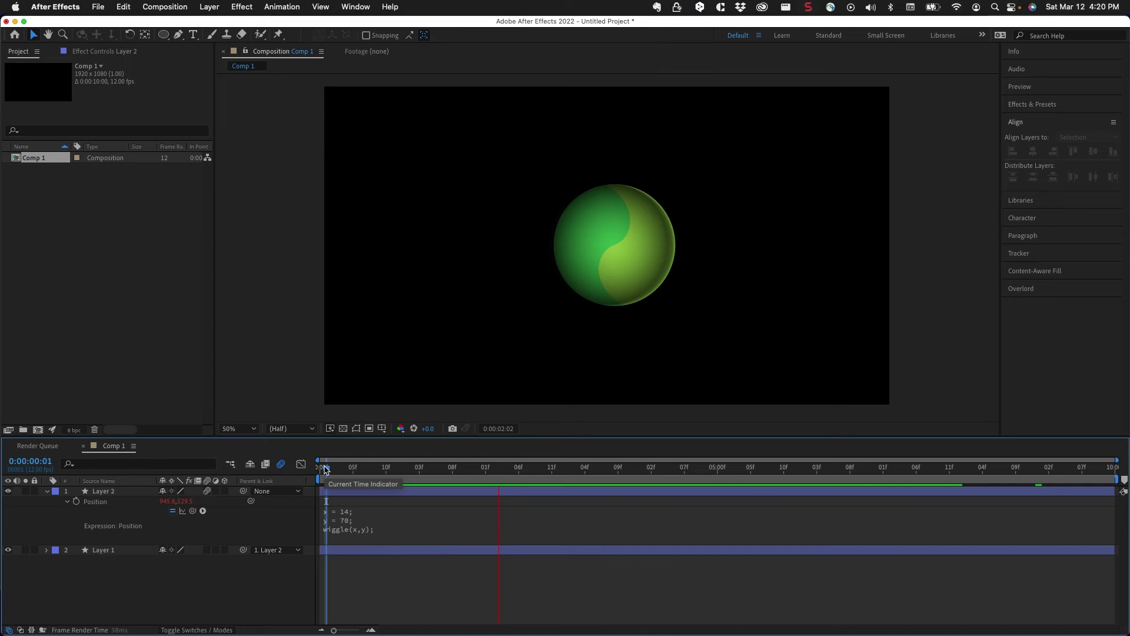
key(space)
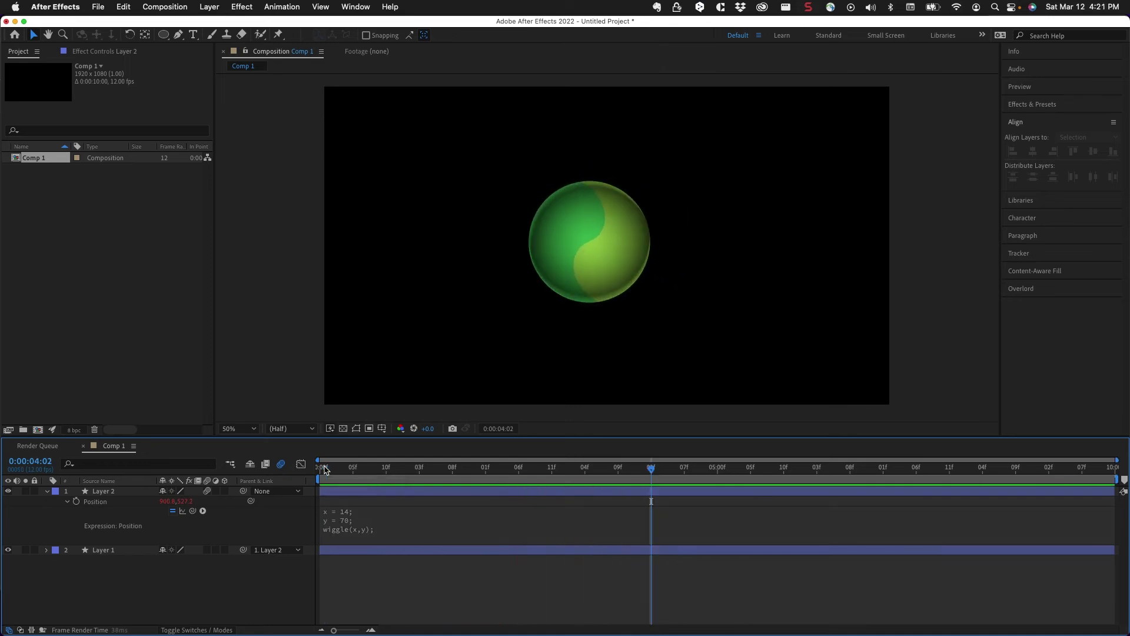
Set Comp 1's frame rate to 30 frames per second in the composition settings
click(173, 9)
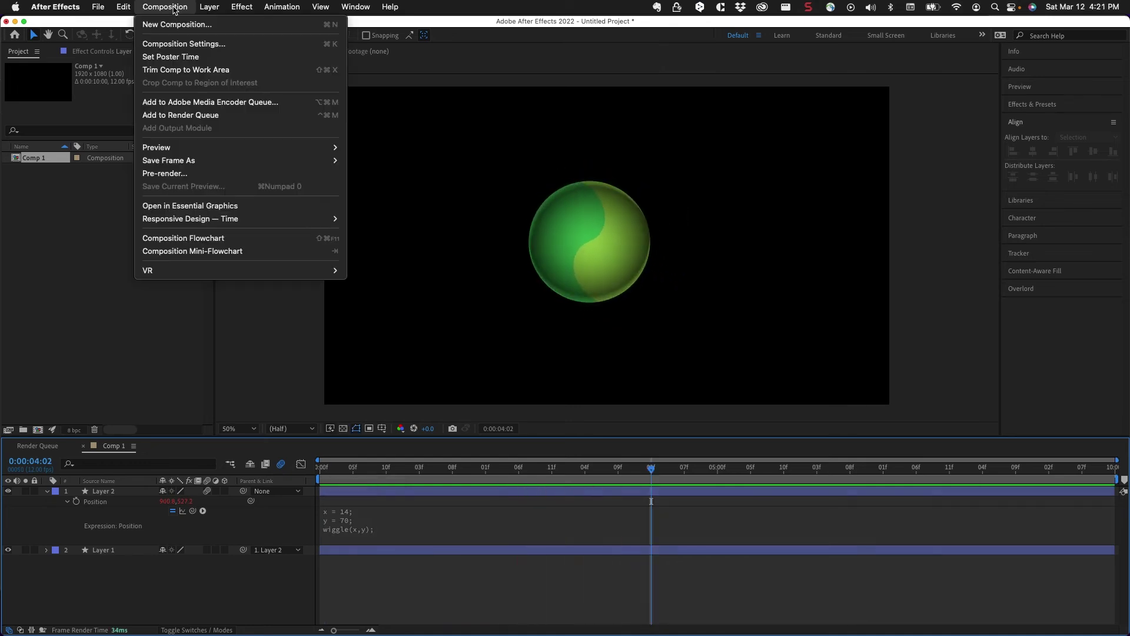
click(173, 47)
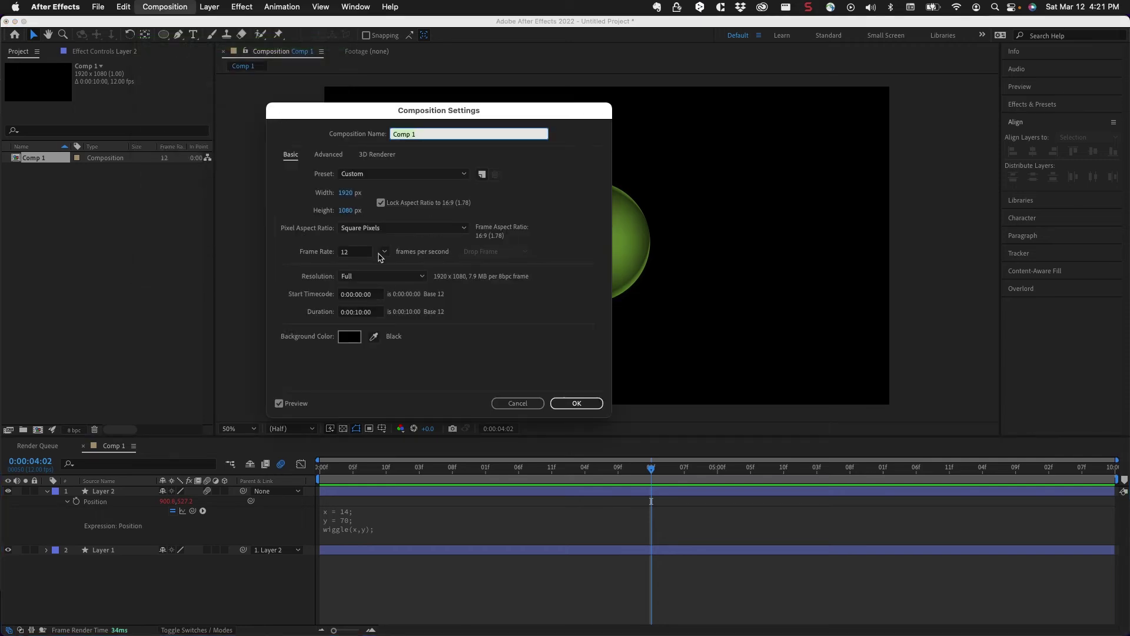
click(384, 252)
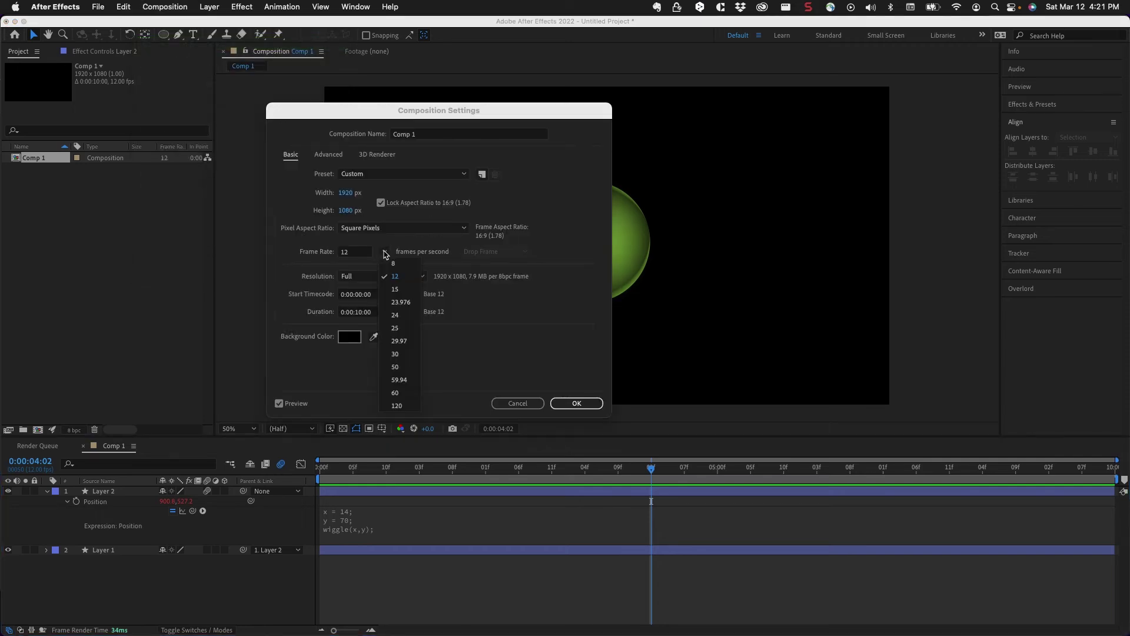
click(398, 354)
click(576, 403)
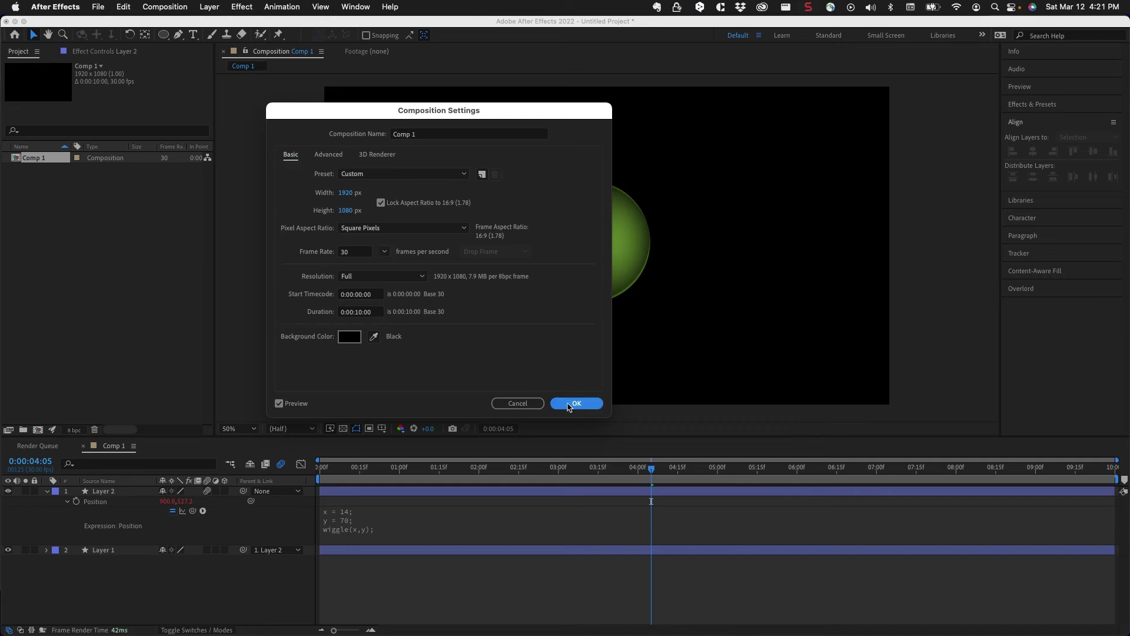
Delete the whole Position expression from Layer 2 and turn it into a 3D layer
click(72, 491)
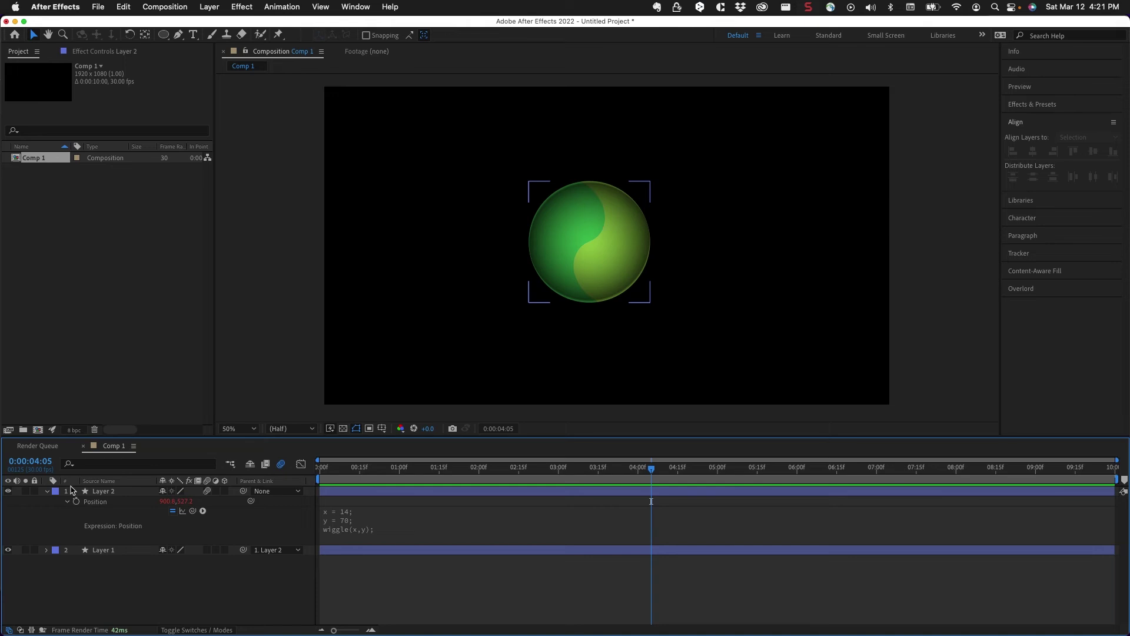
click(345, 519)
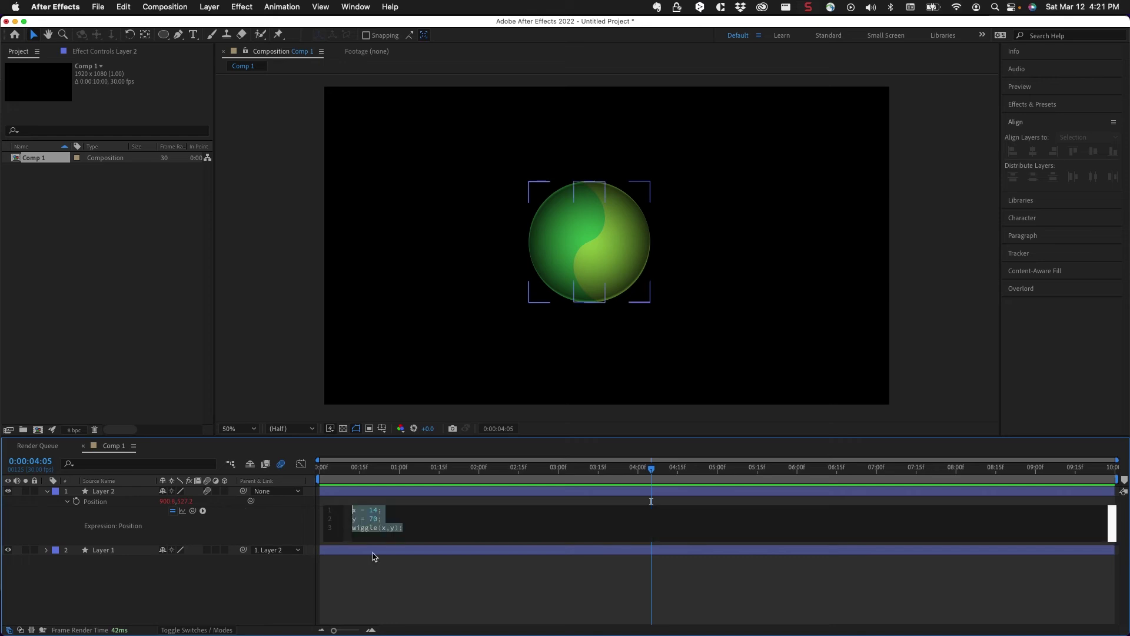
key(BackSpace)
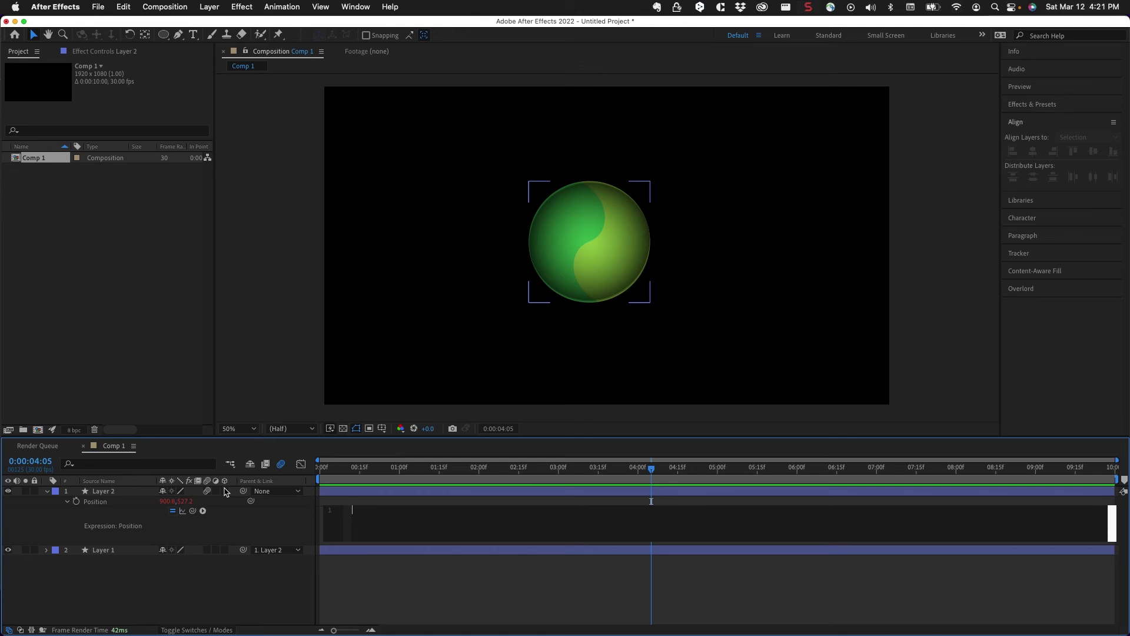
click(224, 491)
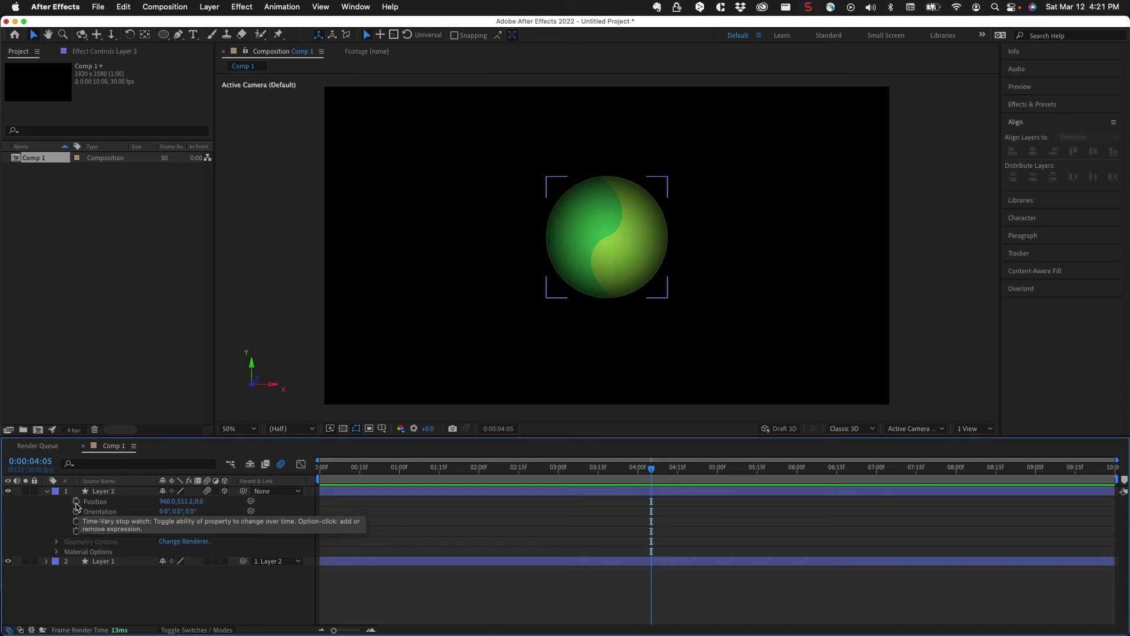
Give Layer 2's Position a four-line expression: a = wiggle(3,25); b = wiggle(5,10); c = wiggle(2,150); [a[0],b[1],c[2]]
alt+click(76, 502)
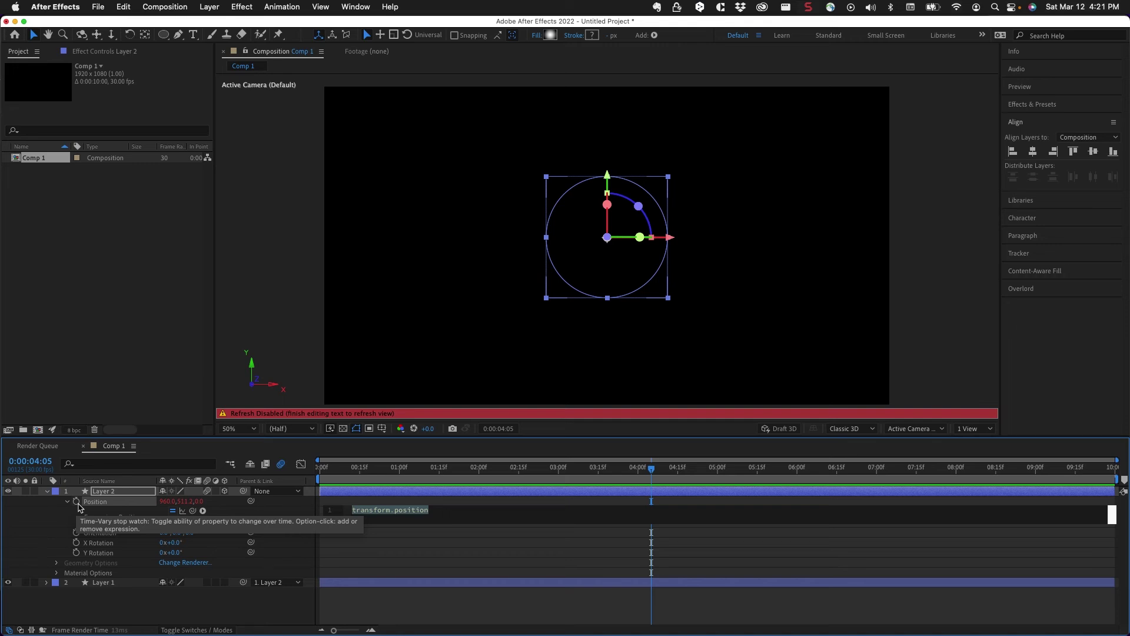
text(a = wiggle(3,25)
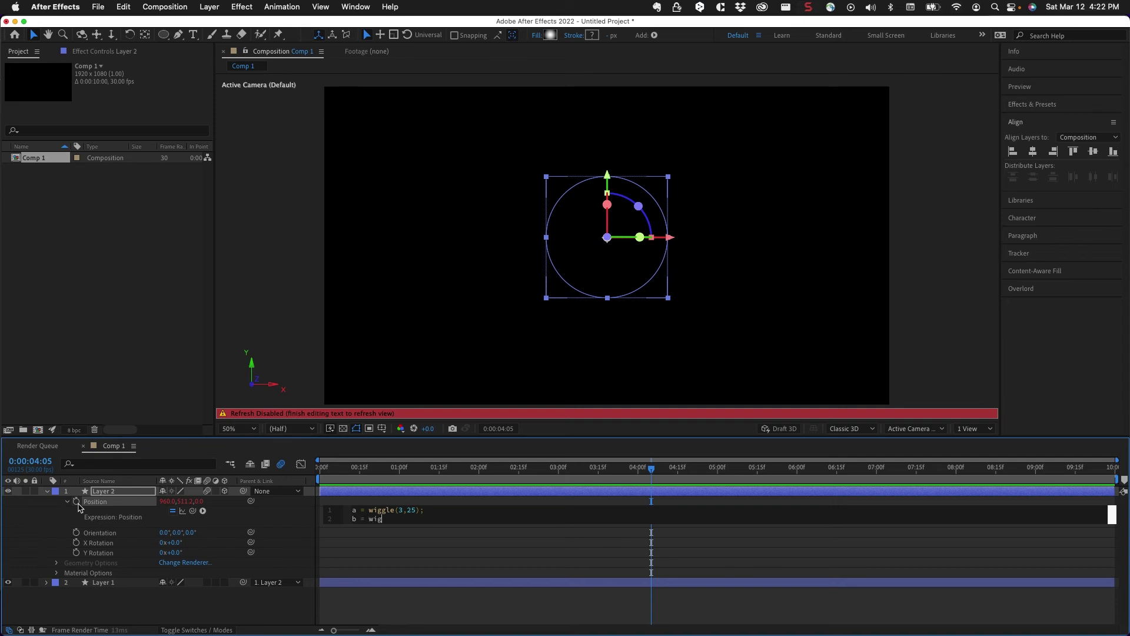
text(5,10);)
key(Return)
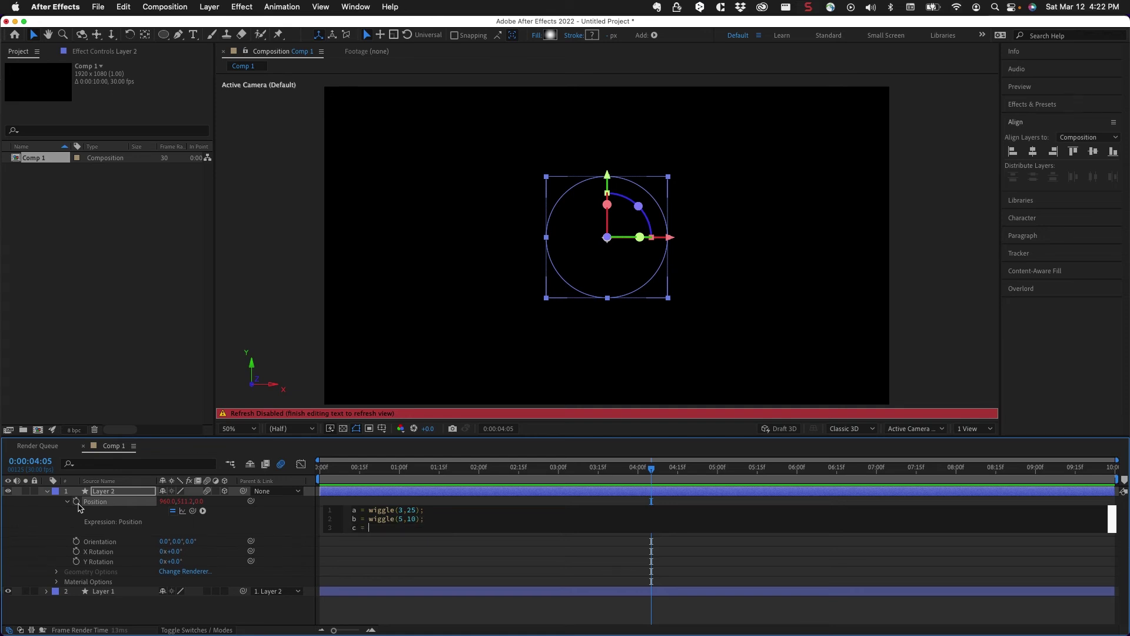
text(c = wiggle(2,150);)
key(Return)
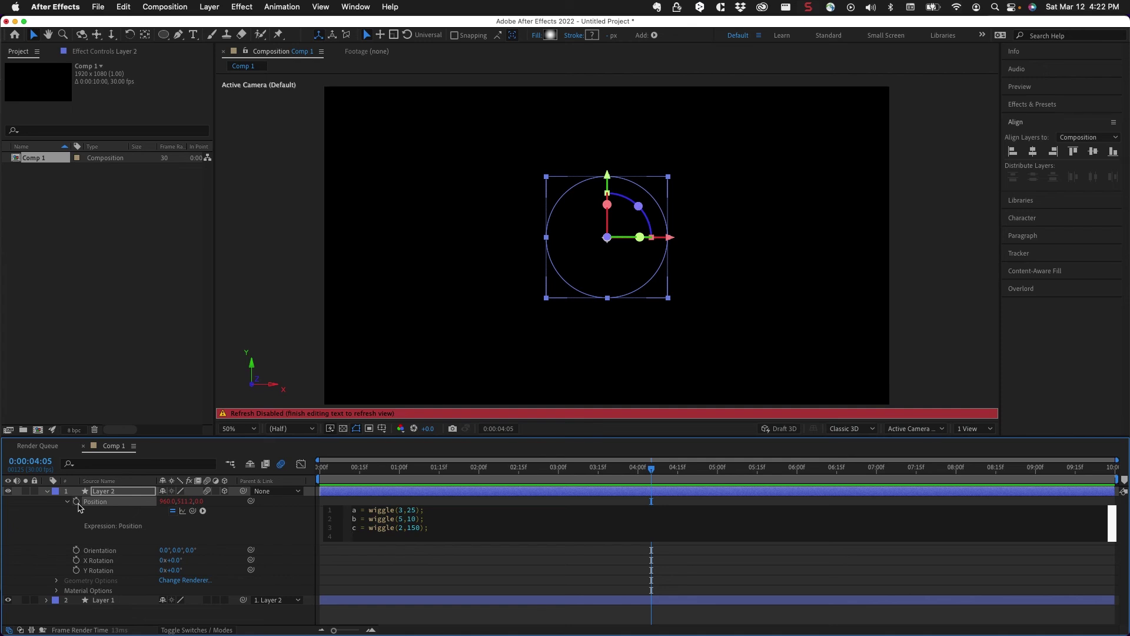
text([)
text(a[0],b[1],c[2)
click(53, 533)
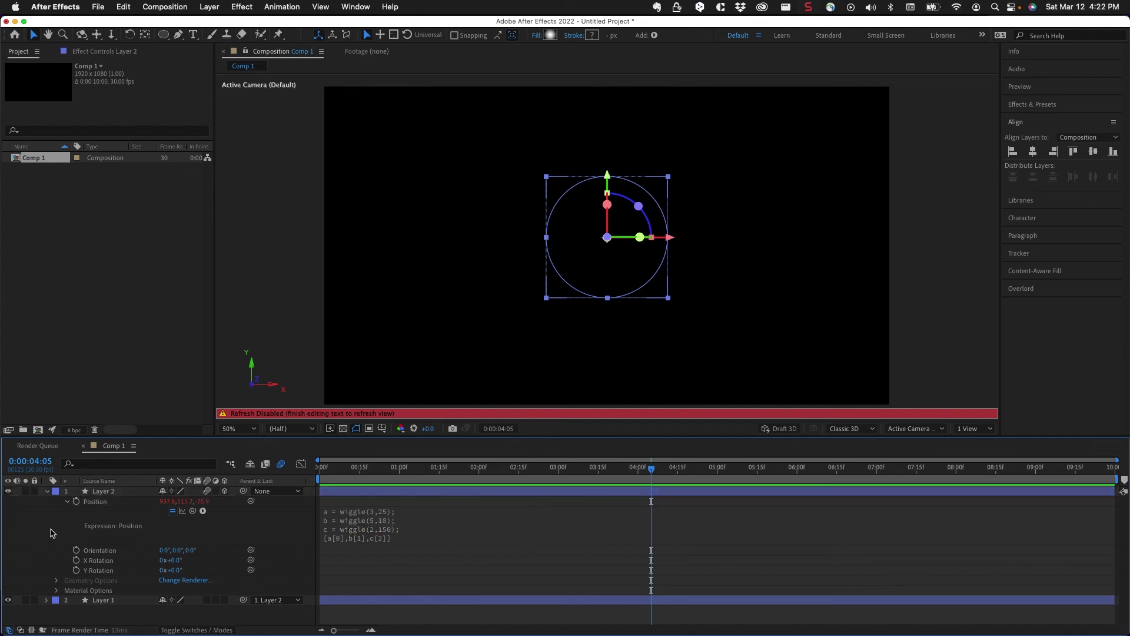
Preview the 3D per-axis wiggle animation from the start of the composition
drag(355, 468, 318, 468)
key(space)
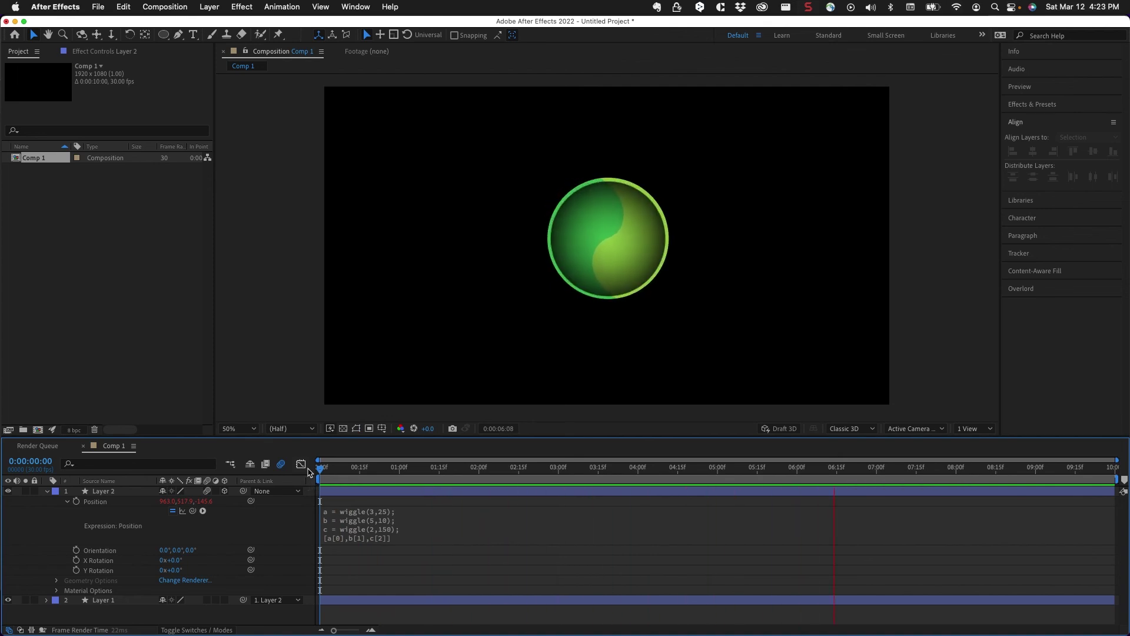
key(space)
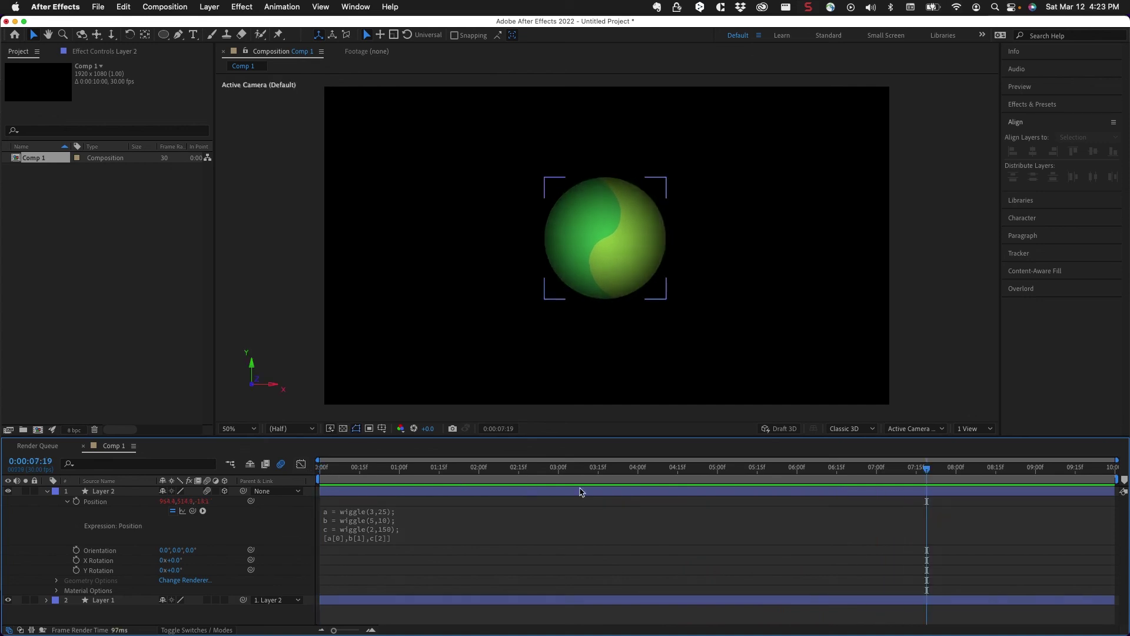
Switch the 3D view to Custom View 1 and preview the animation from the start
click(910, 430)
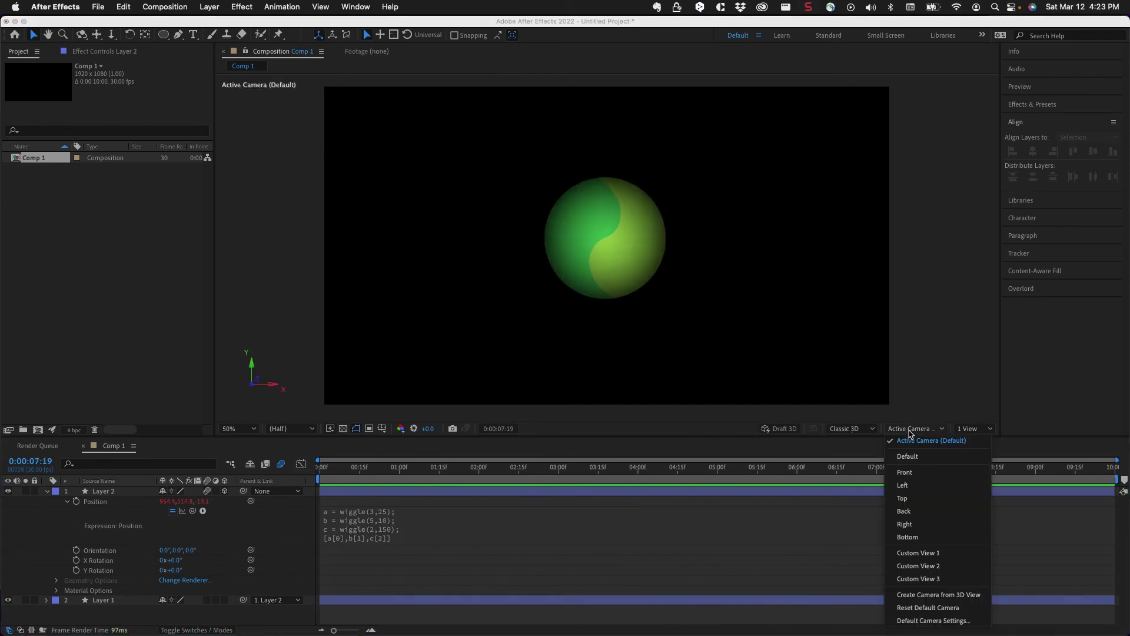
click(919, 553)
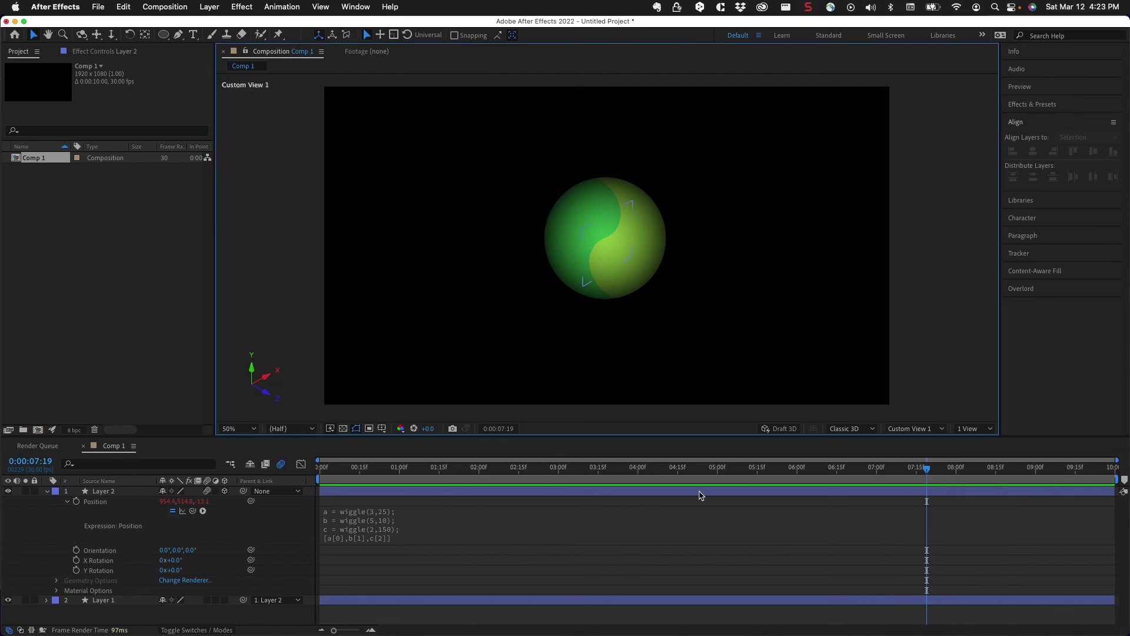
drag(465, 471, 305, 470)
key(space)
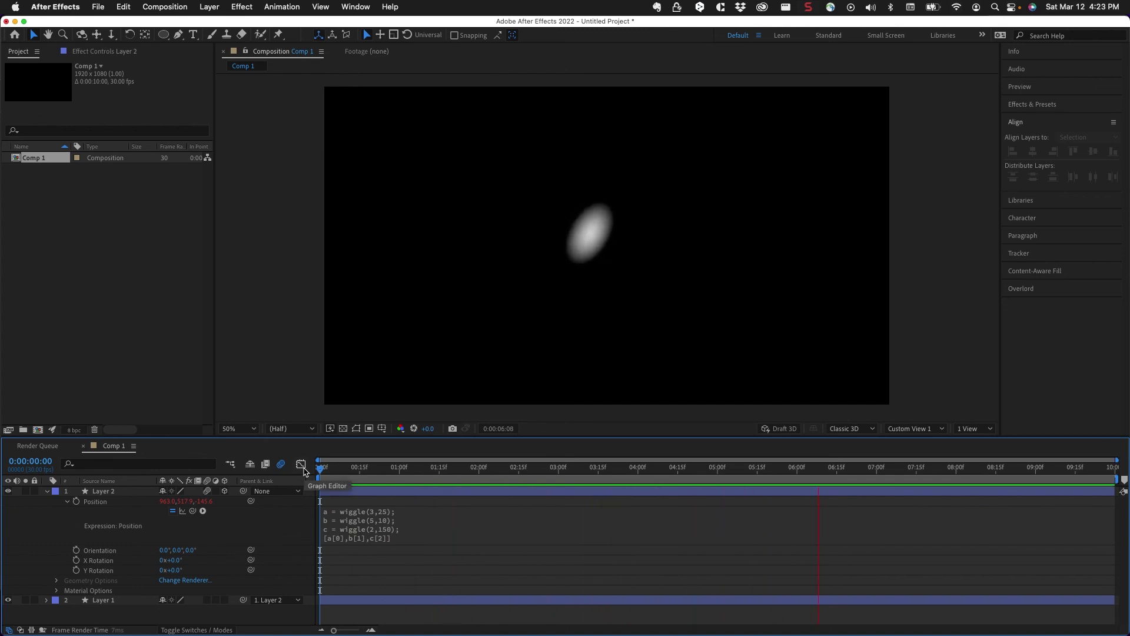
key(space)
Scrub the timeline to about 0:00:06:02 in the custom view, and return to the Active Camera (Default) view
click(352, 468)
drag(338, 469, 810, 482)
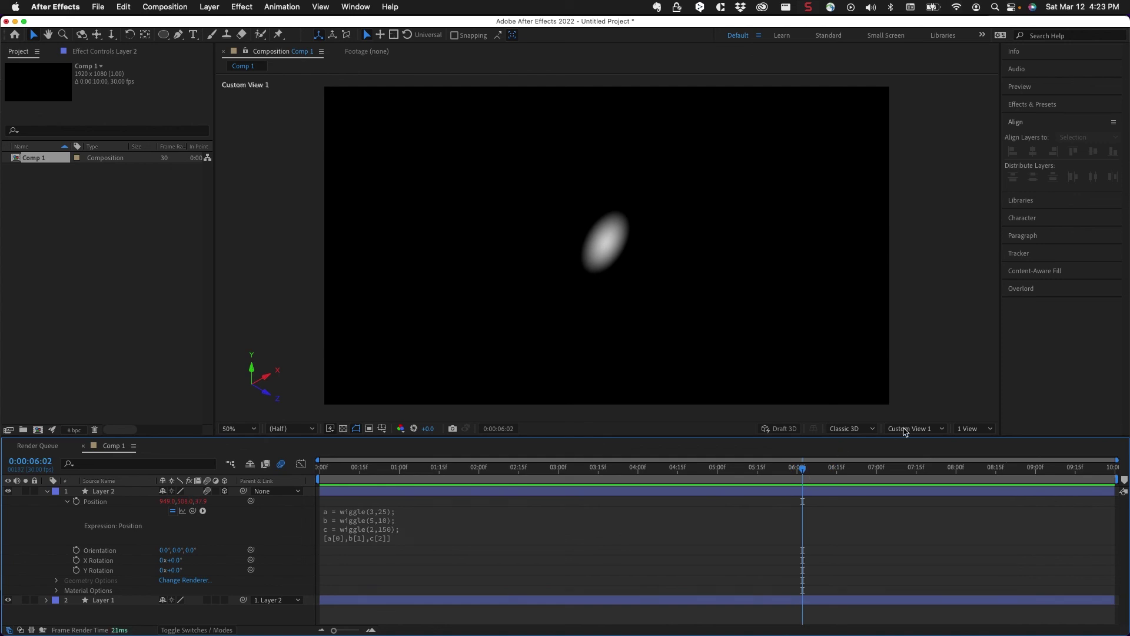
click(909, 429)
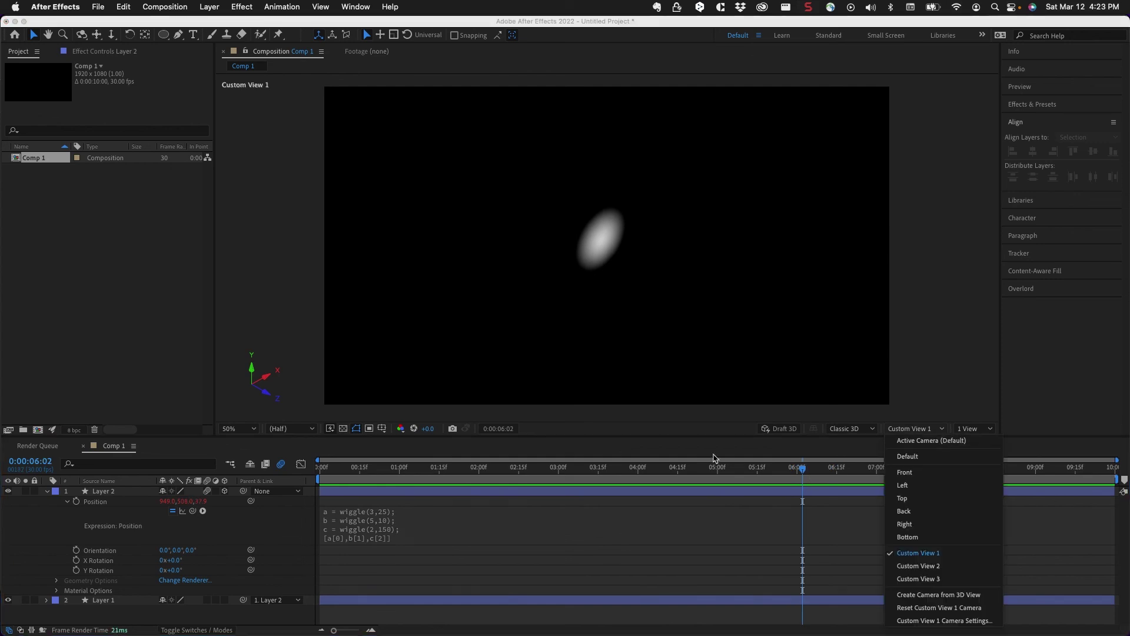
click(910, 442)
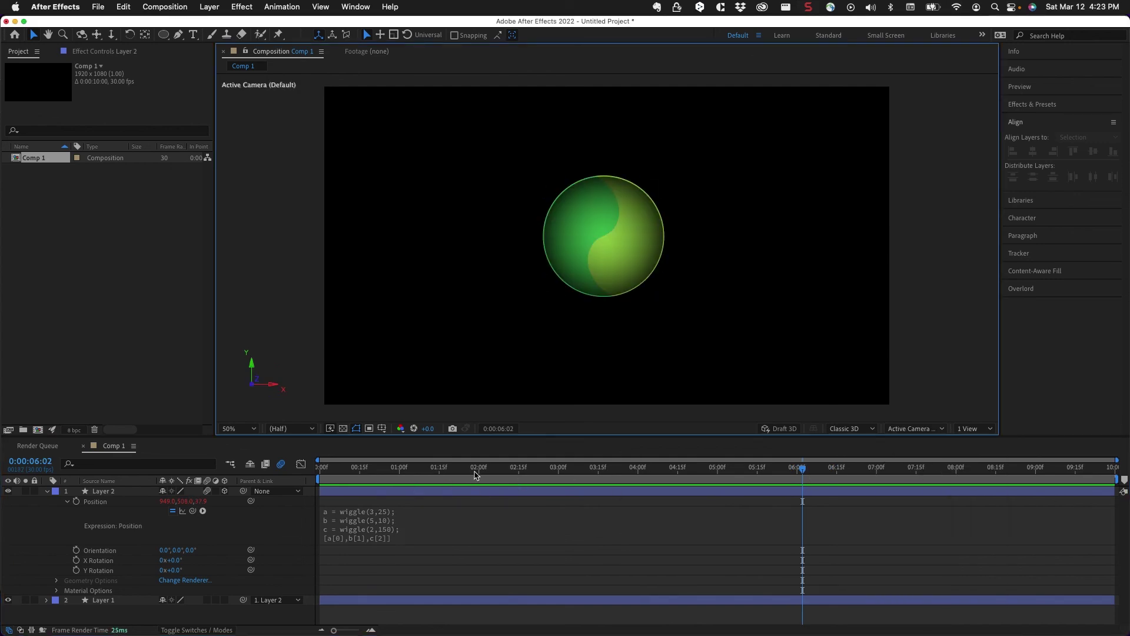